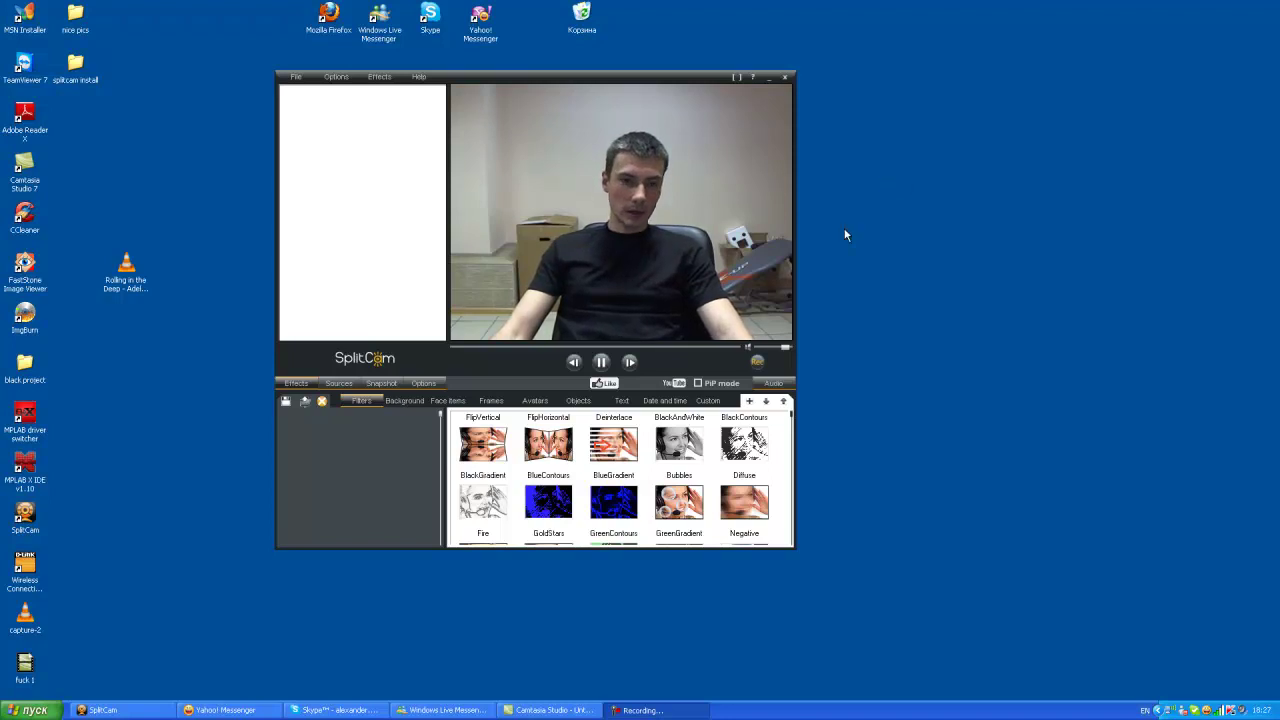
- Launch Yahoo Messenger, Skype and Windows Live Messenger from their desktop icons
double_click(480, 22)
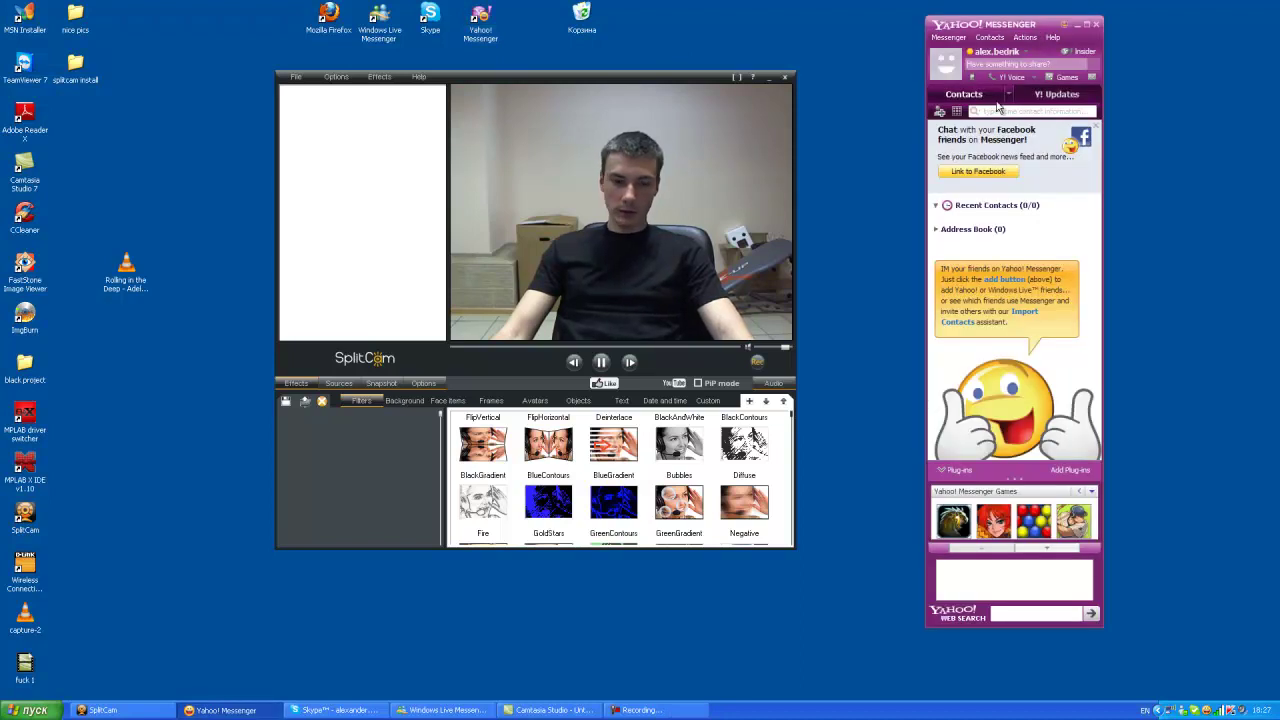
left_click(430, 17)
double_click(430, 17)
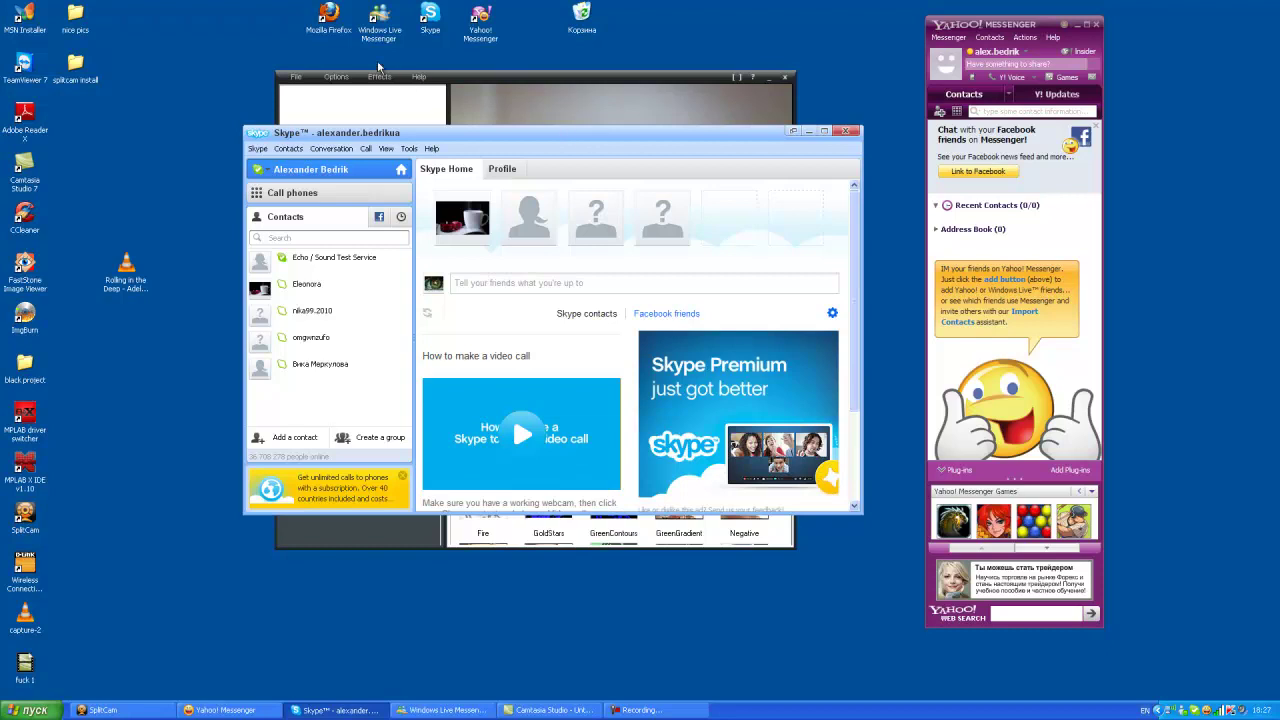
double_click(381, 16)
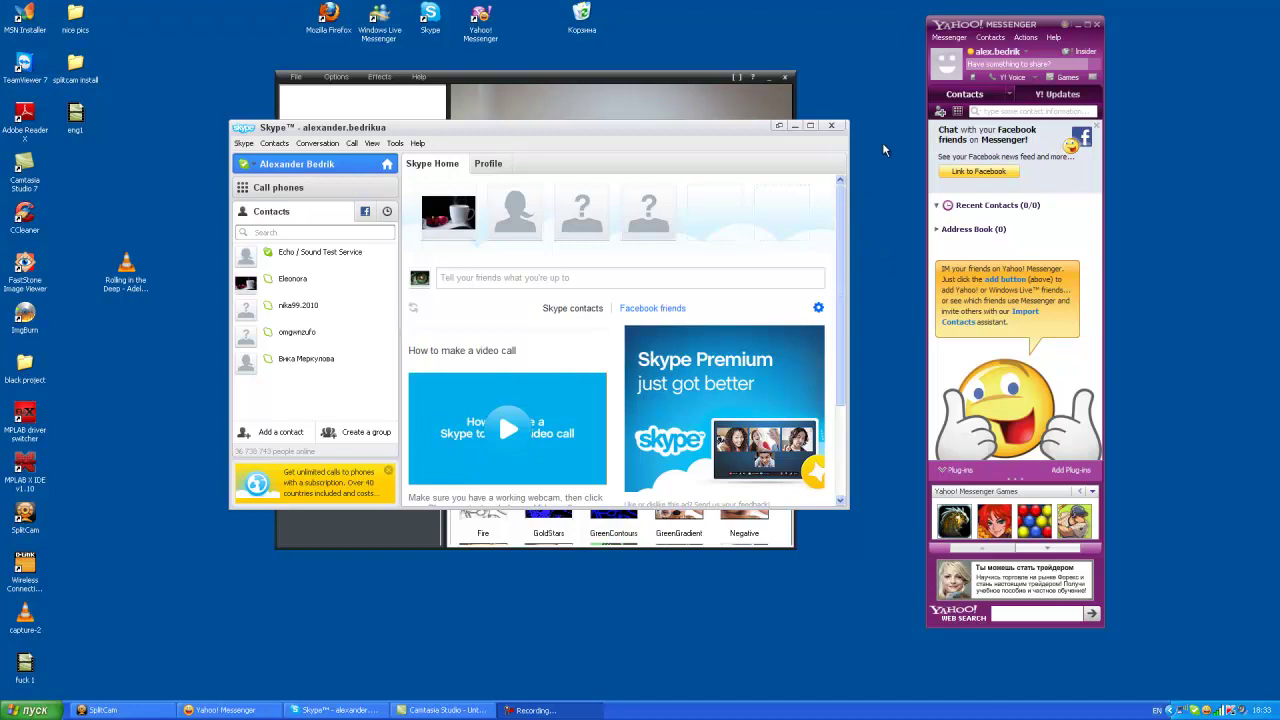
- Minimize Yahoo Messenger and arrange the Skype and SplitCam windows side by side
left_click(1077, 24)
left_click_drag(631, 132, 925, 197)
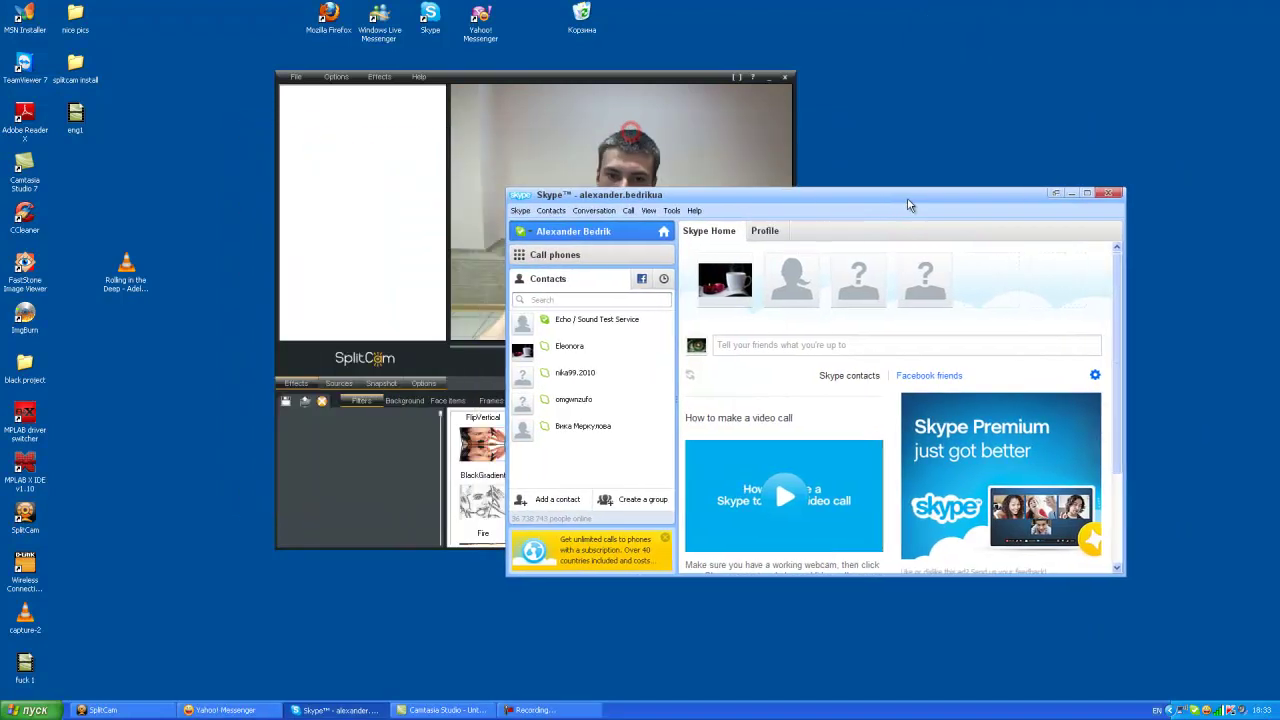
left_click_drag(685, 78, 552, 79)
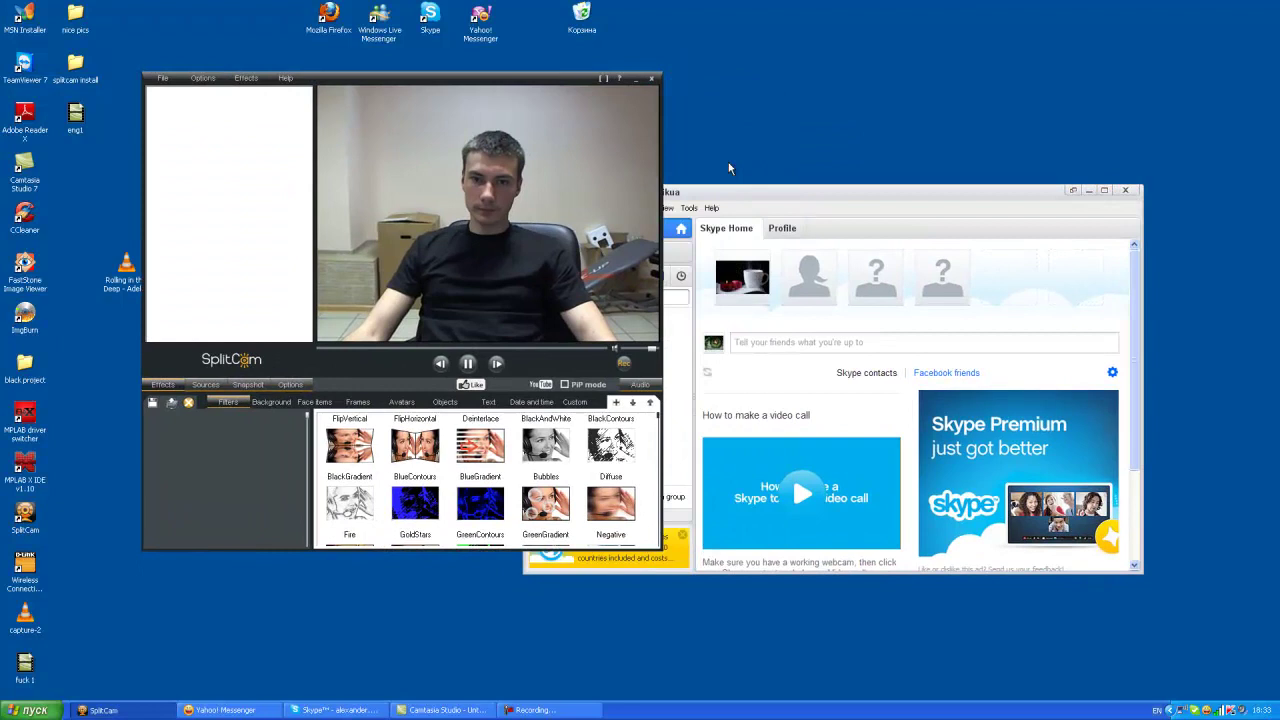
mouse_move(741, 193)
left_mouse_down()
mouse_move(762, 150)
mouse_move(787, 136)
left_mouse_up()
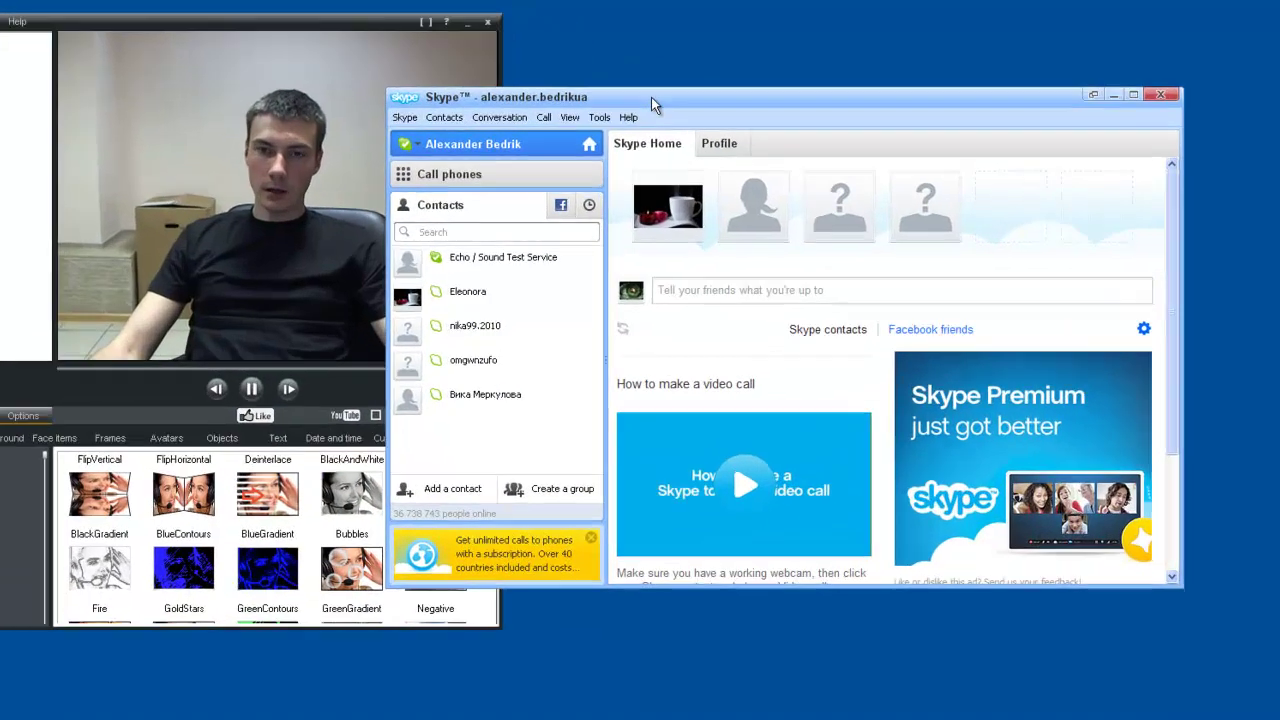
- Select SplitCam Video Capture as Skype's webcam in Video settings and save
left_click(736, 150)
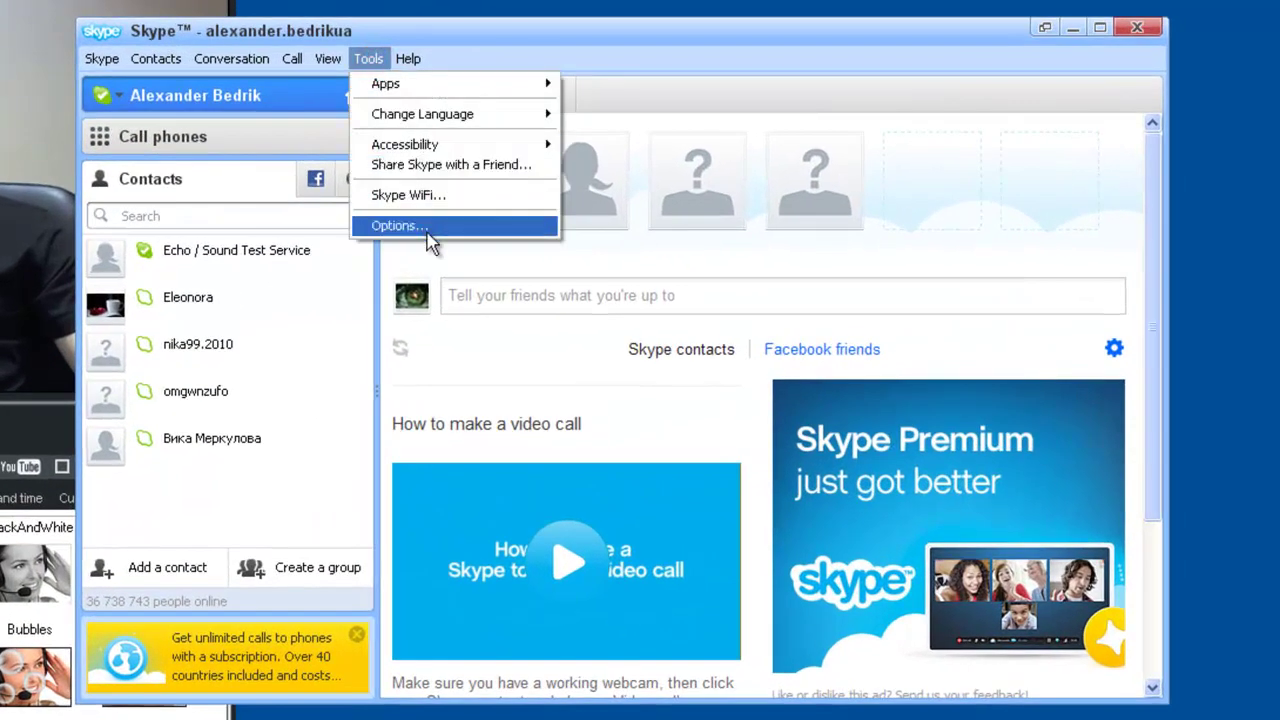
left_click(429, 228)
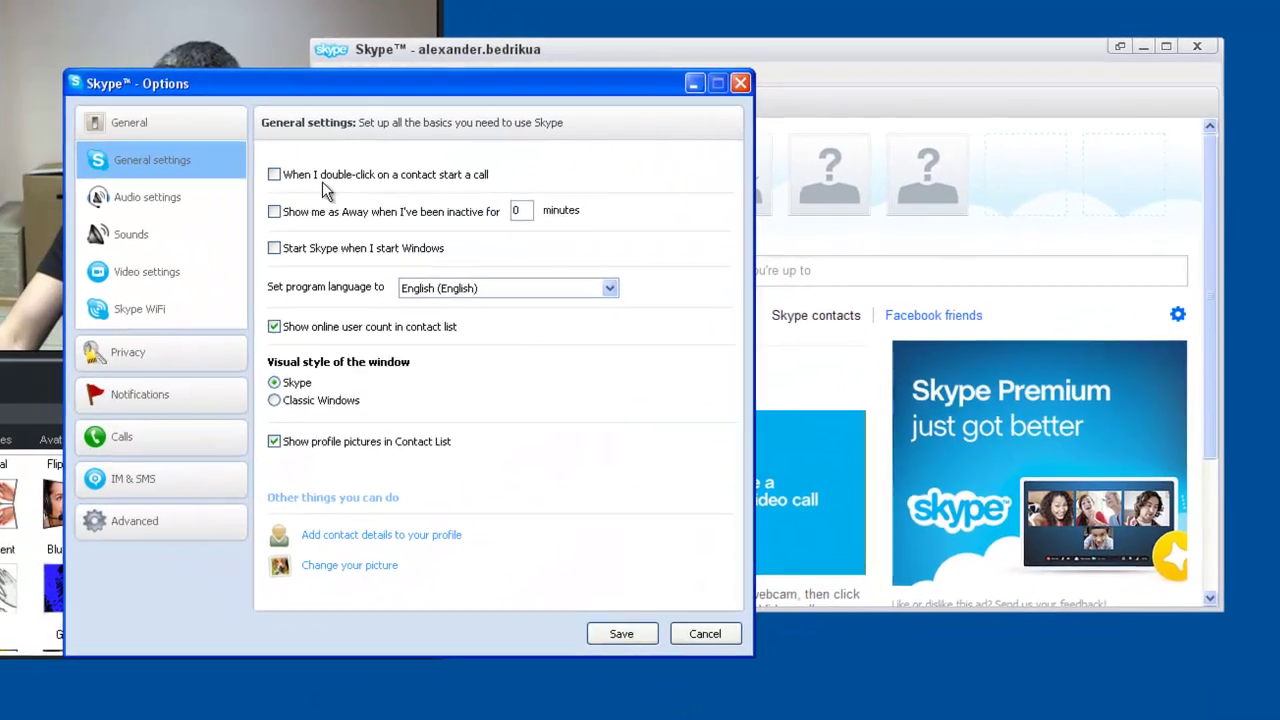
left_click(160, 275)
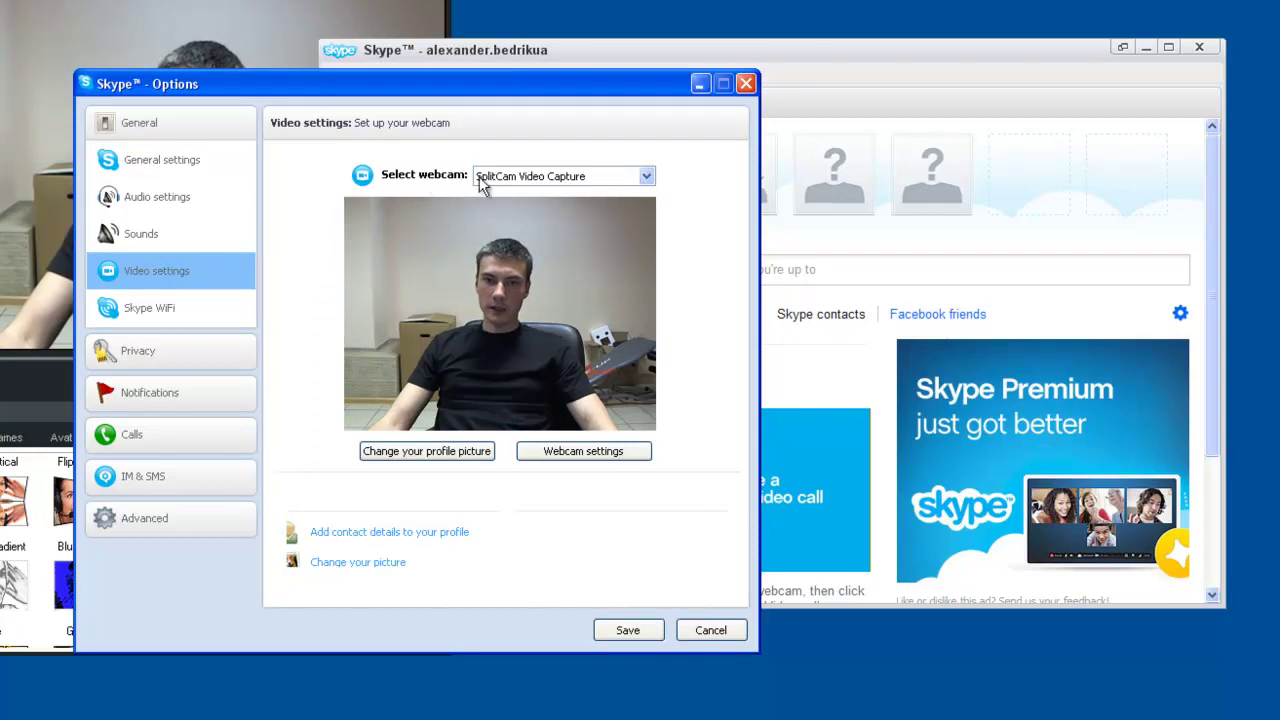
left_click(611, 177)
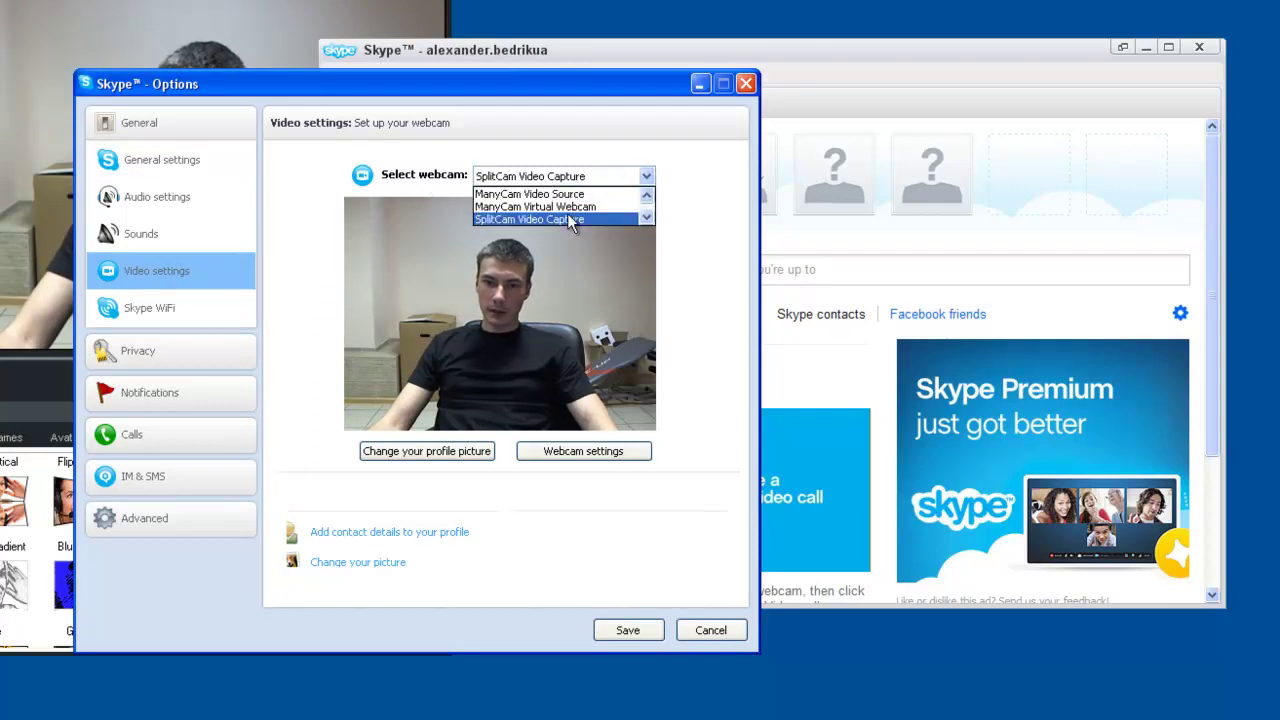
left_click(567, 213)
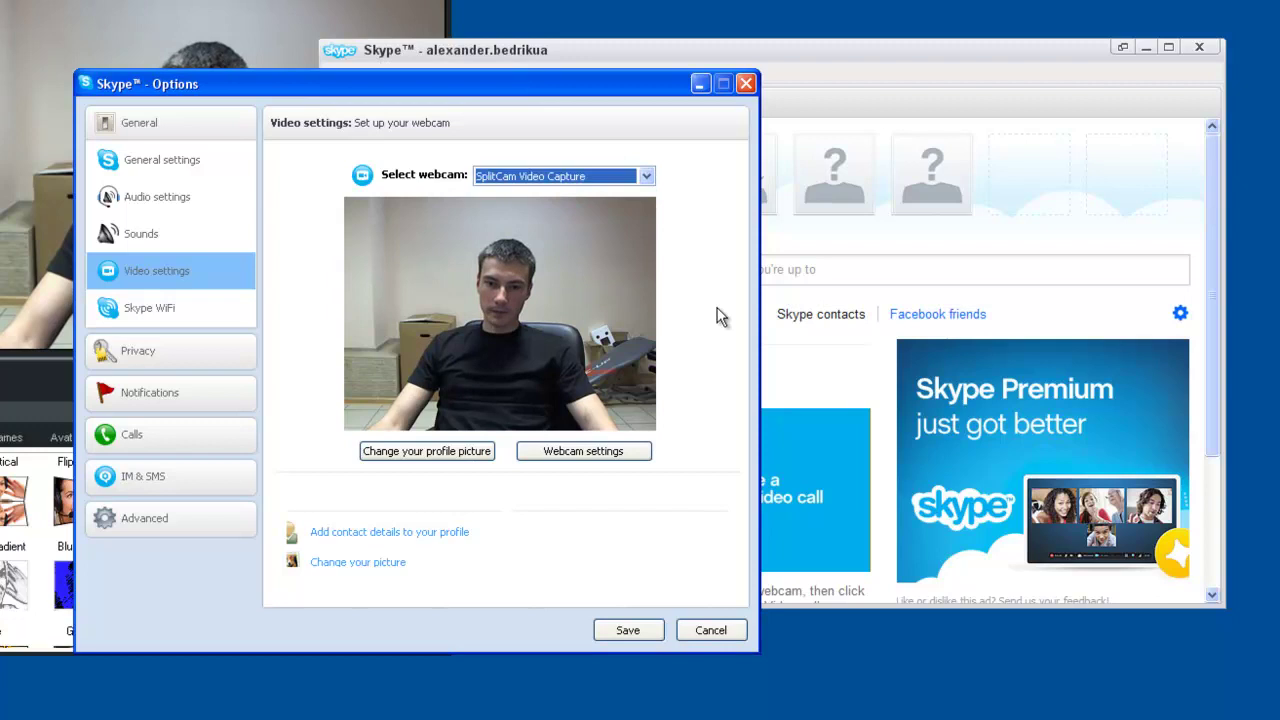
left_click(619, 631)
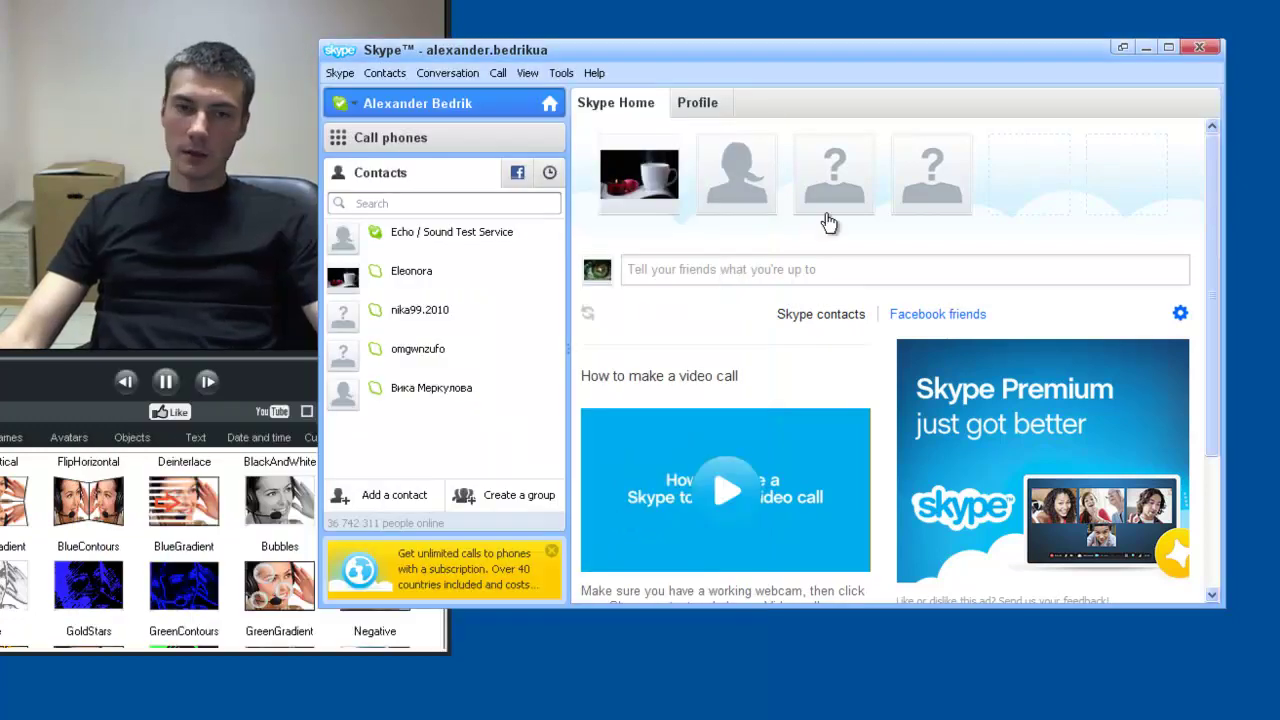
mouse_move(866, 200)
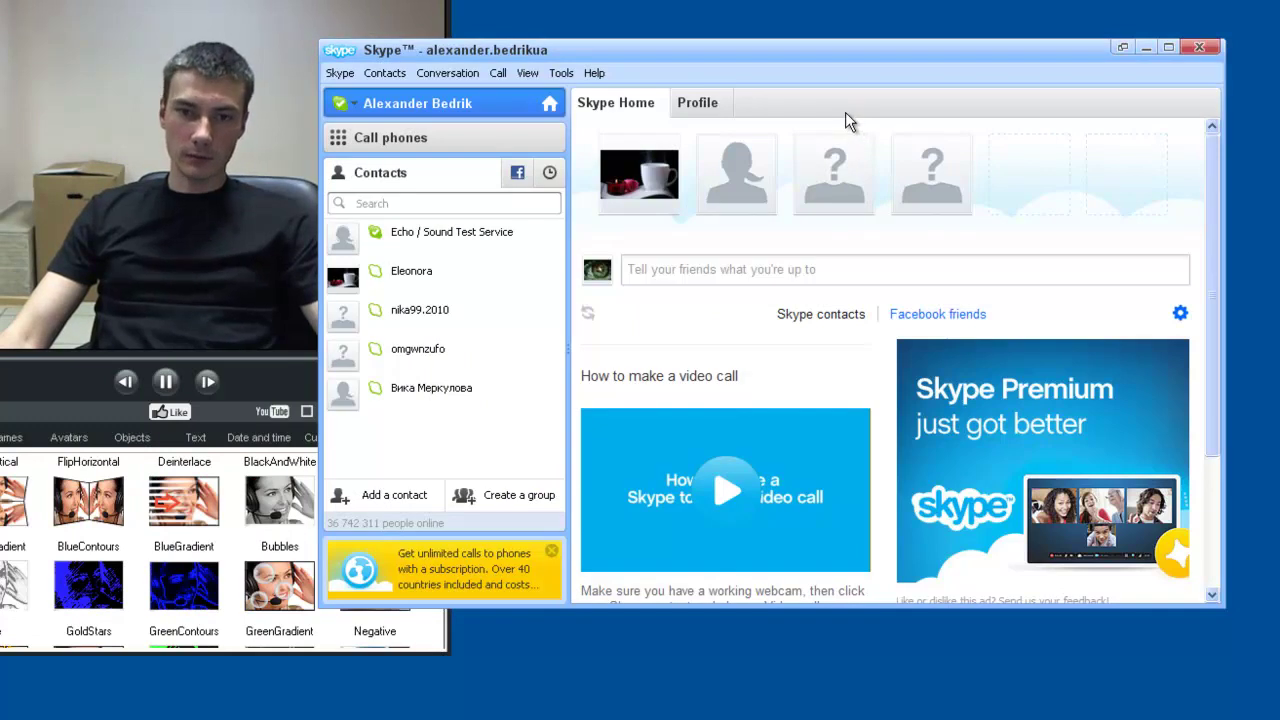
- Minimize Skype and open Yahoo Messenger's Video & Voice preferences
left_click(1144, 47)
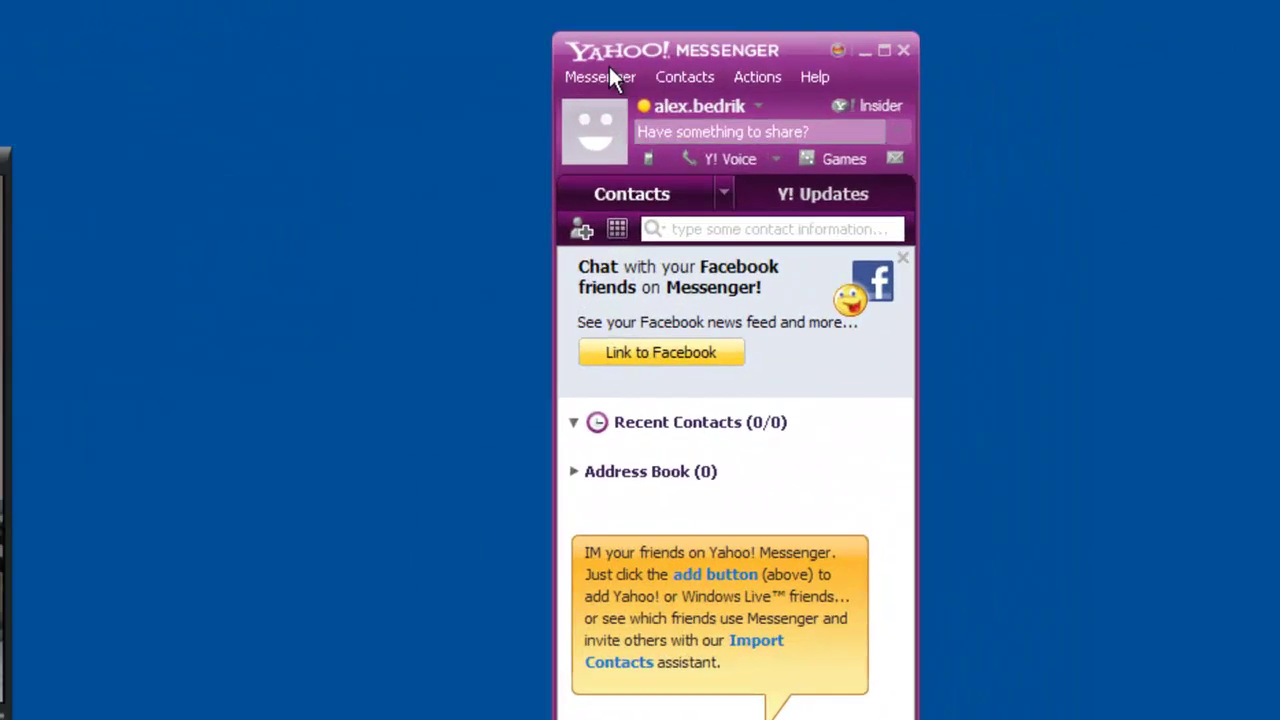
left_click(596, 77)
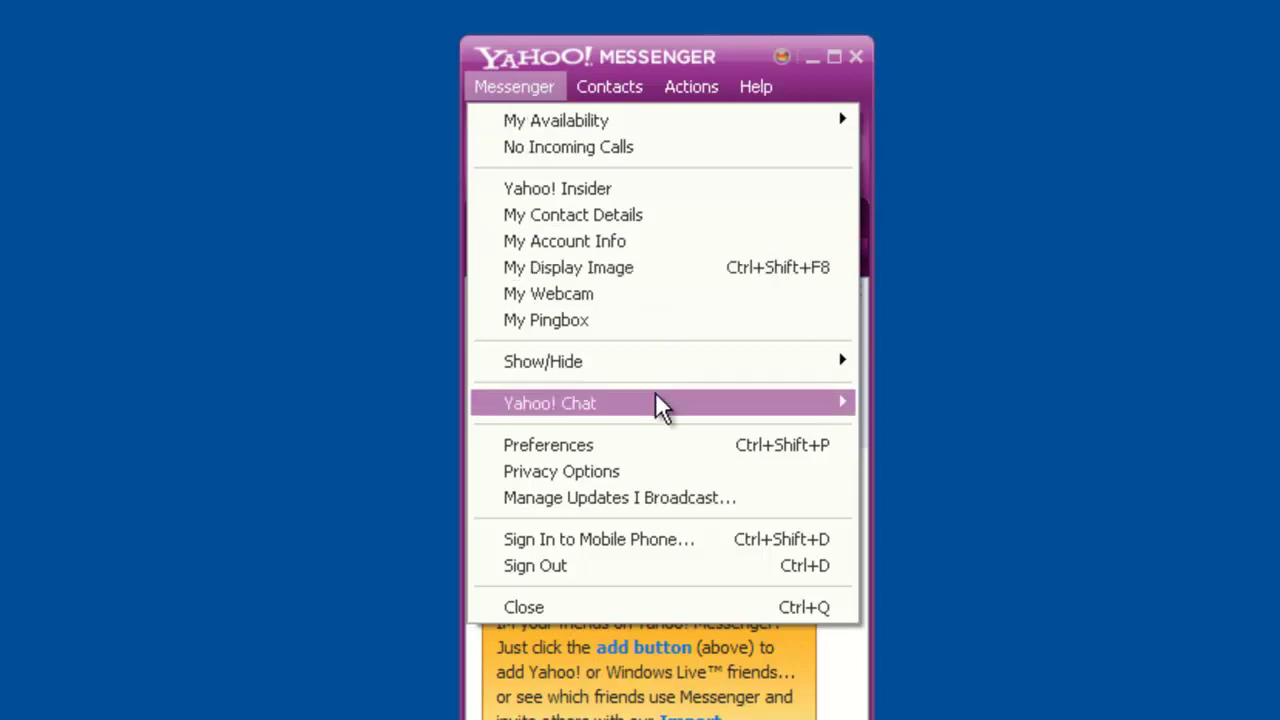
left_click(615, 447)
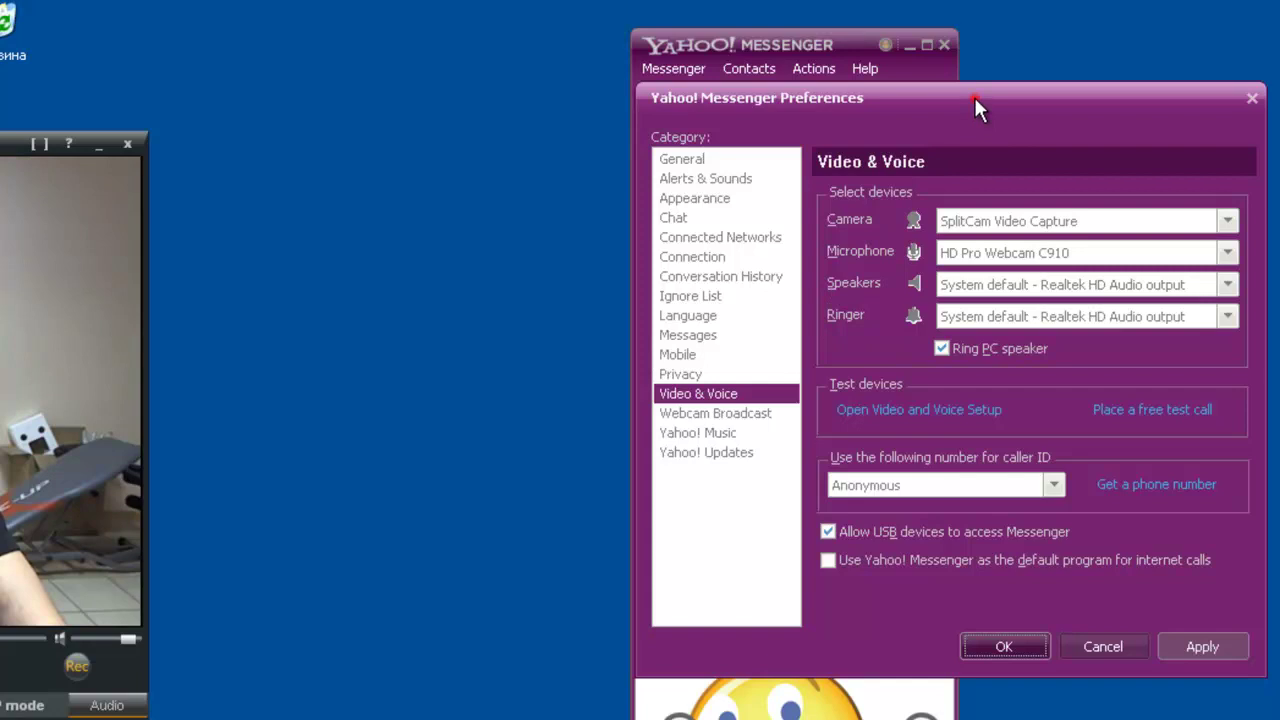
left_click_drag(974, 100, 308, 100)
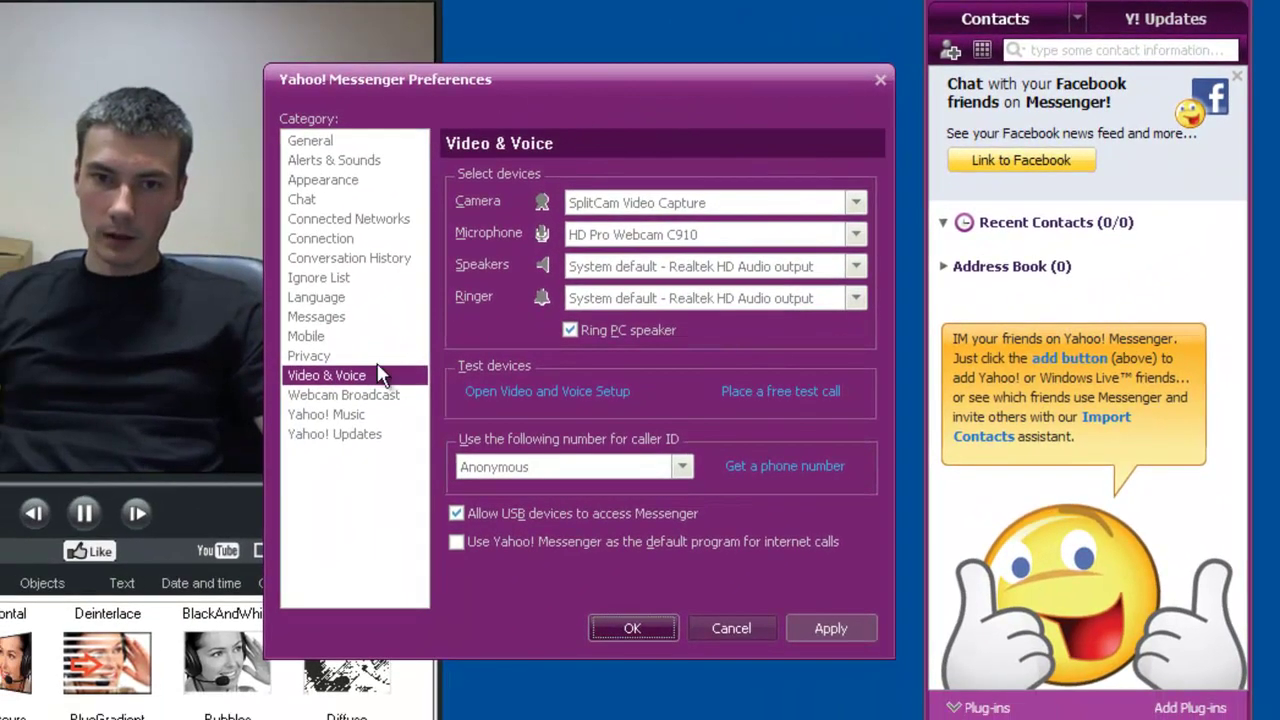
left_click(370, 372)
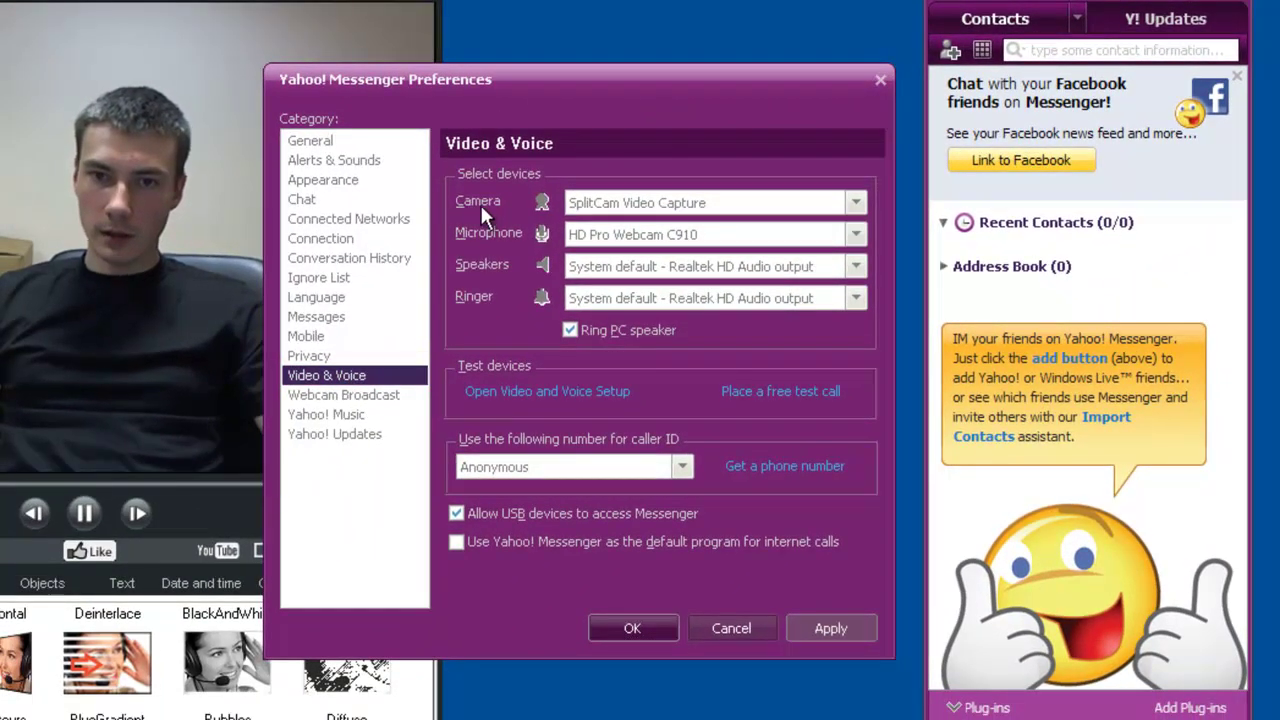
- Set camera to SplitCam Video Capture, keep HD Pro Webcam C910 microphone, apply and confirm
left_click(857, 204)
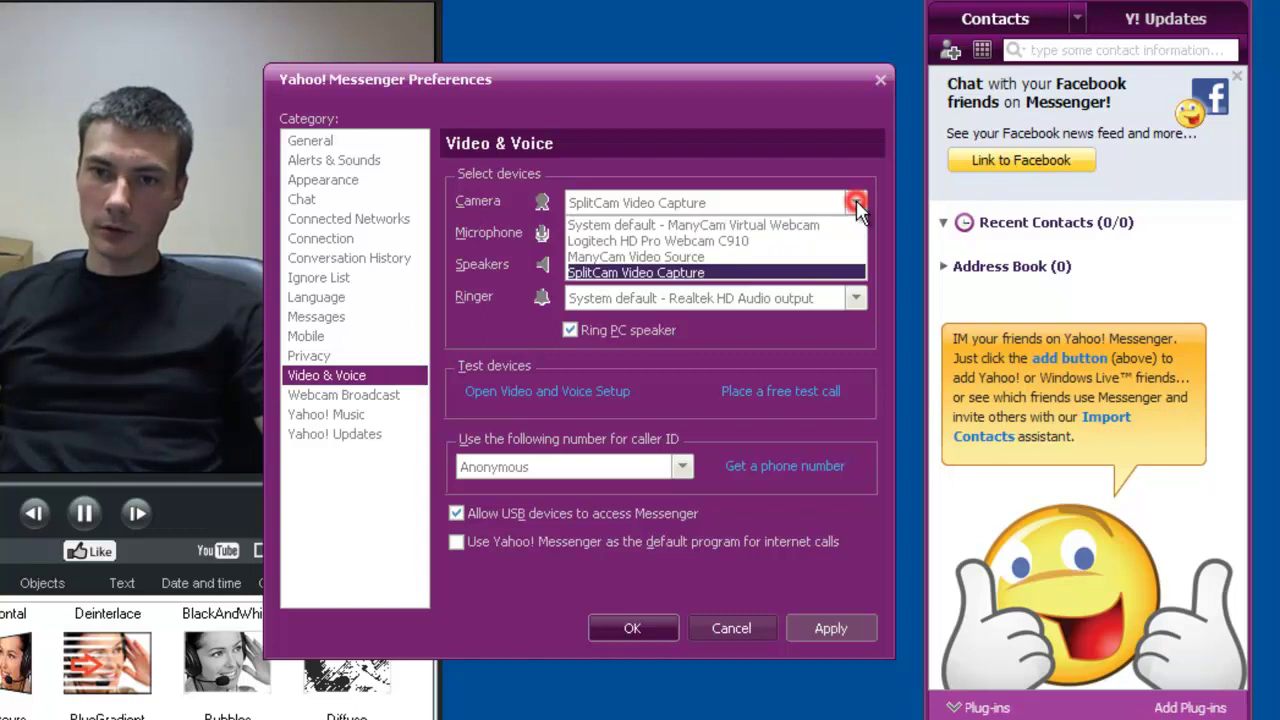
left_click(775, 272)
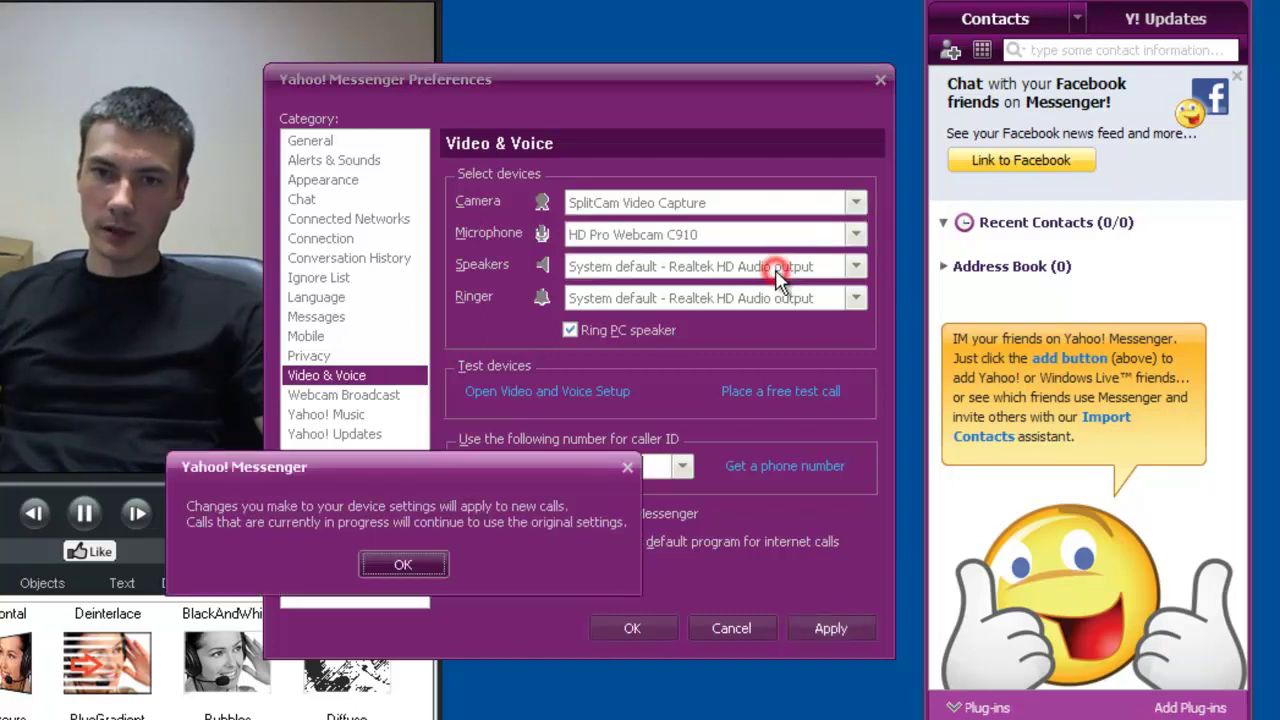
left_click(394, 562)
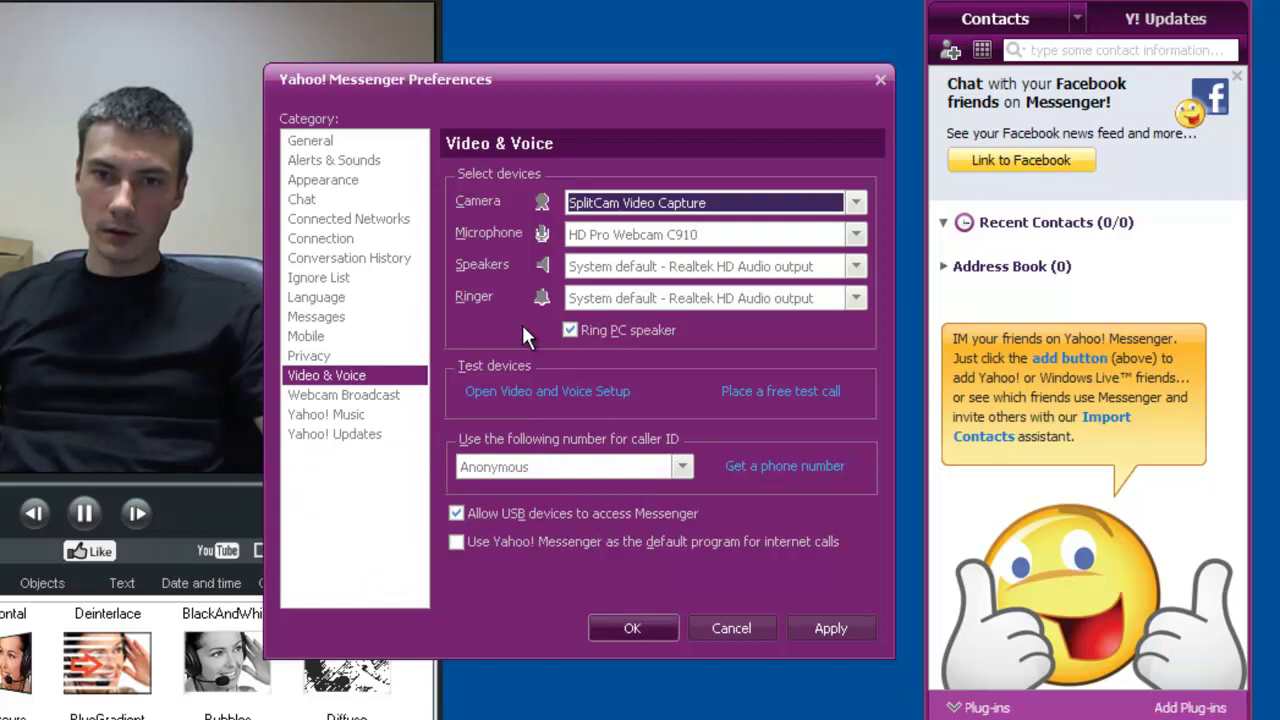
left_click(855, 240)
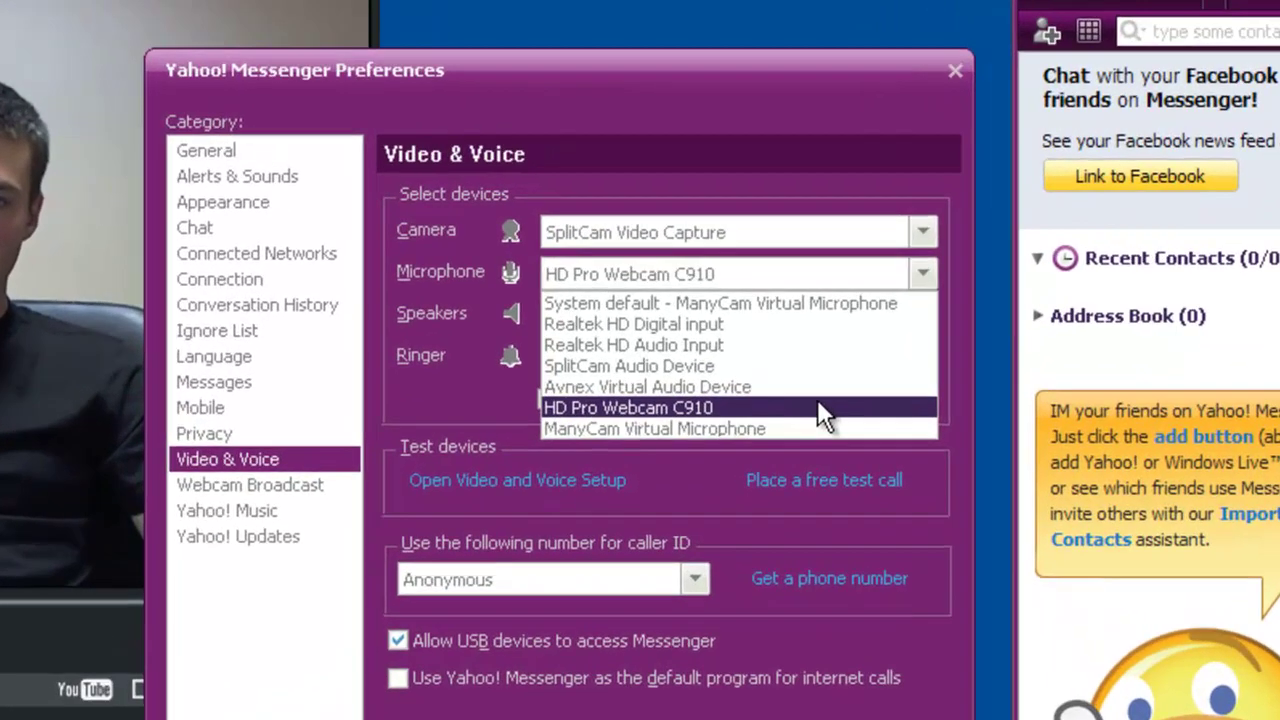
left_click(778, 336)
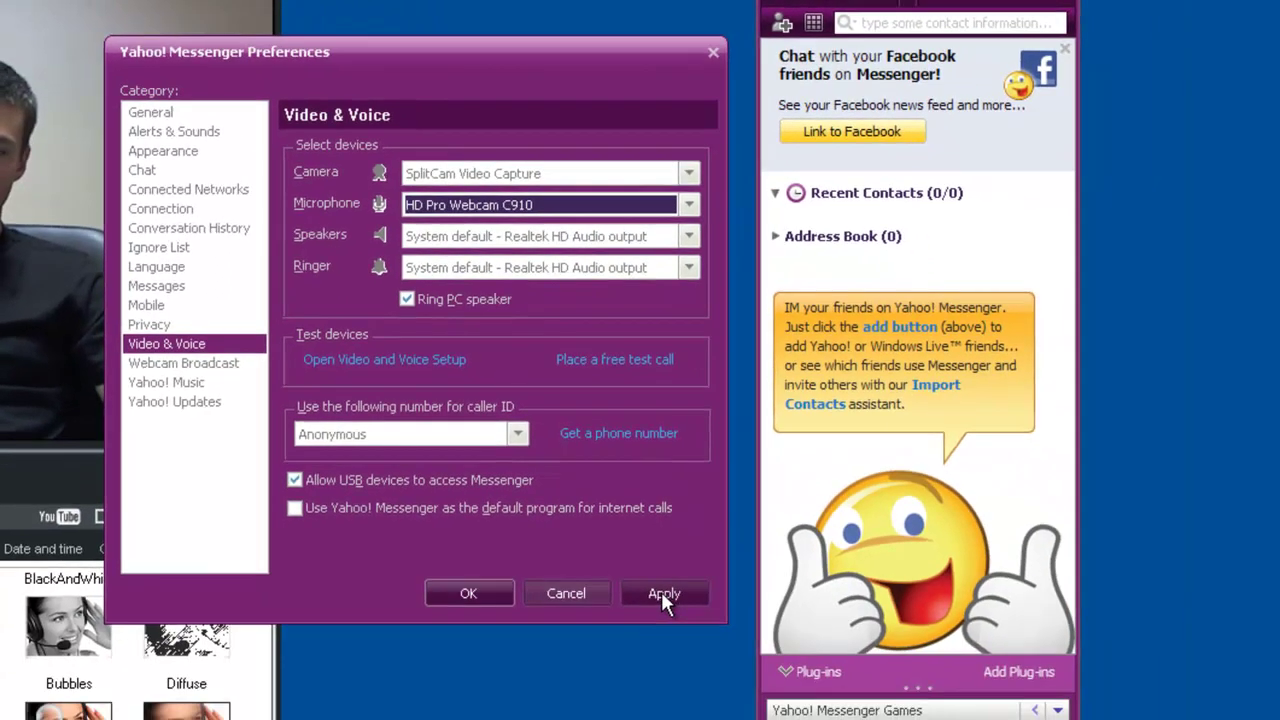
left_click(803, 716)
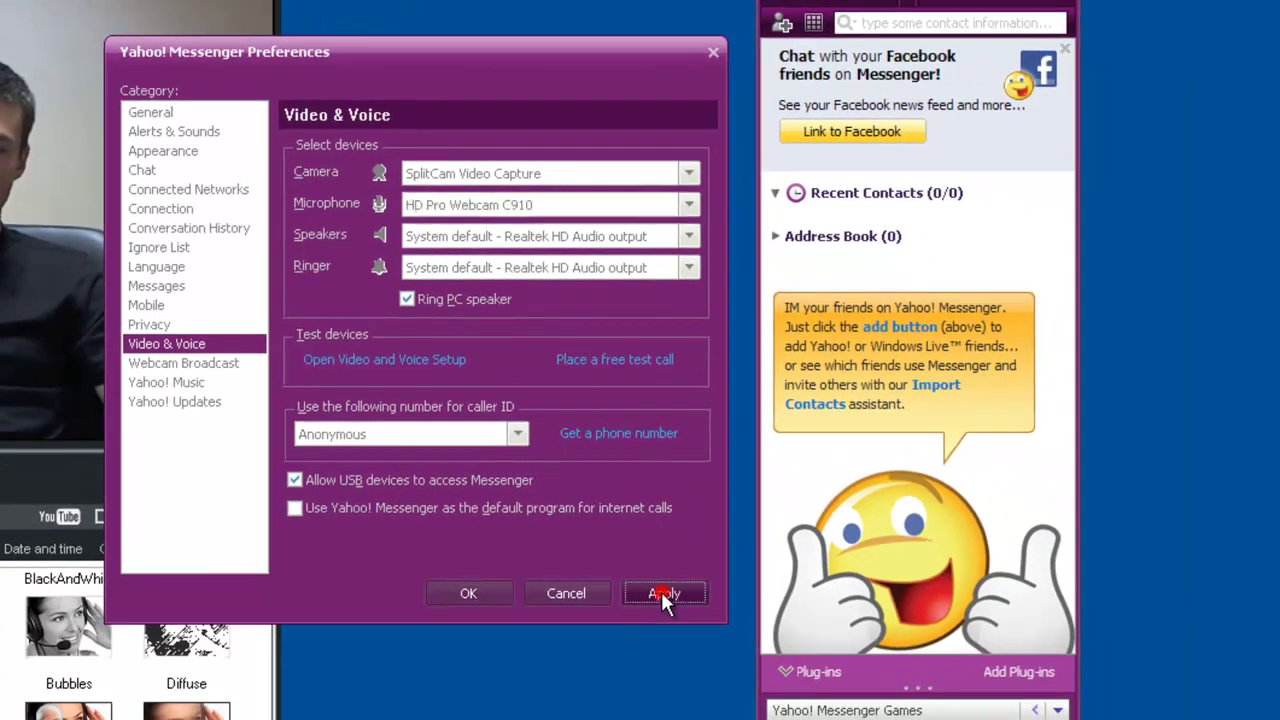
left_click(470, 594)
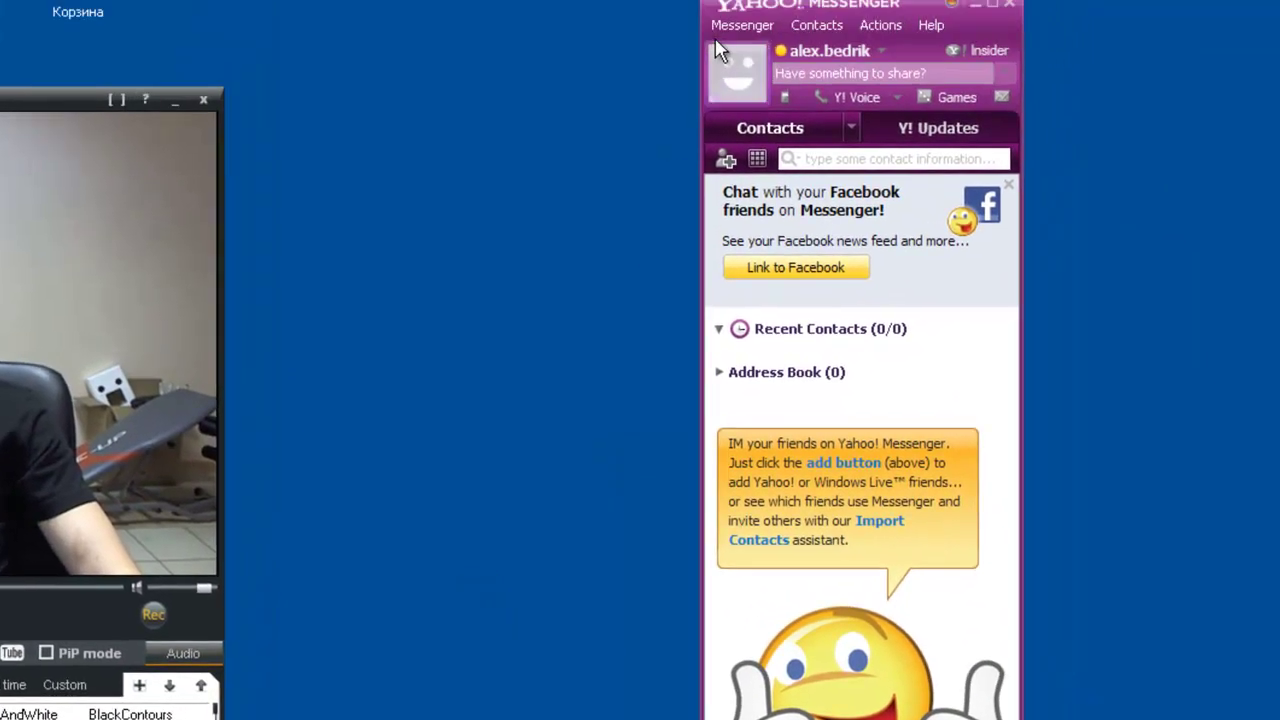
- Open Yahoo's My Webcam window, move it left of the contacts, then close it
left_click(722, 64)
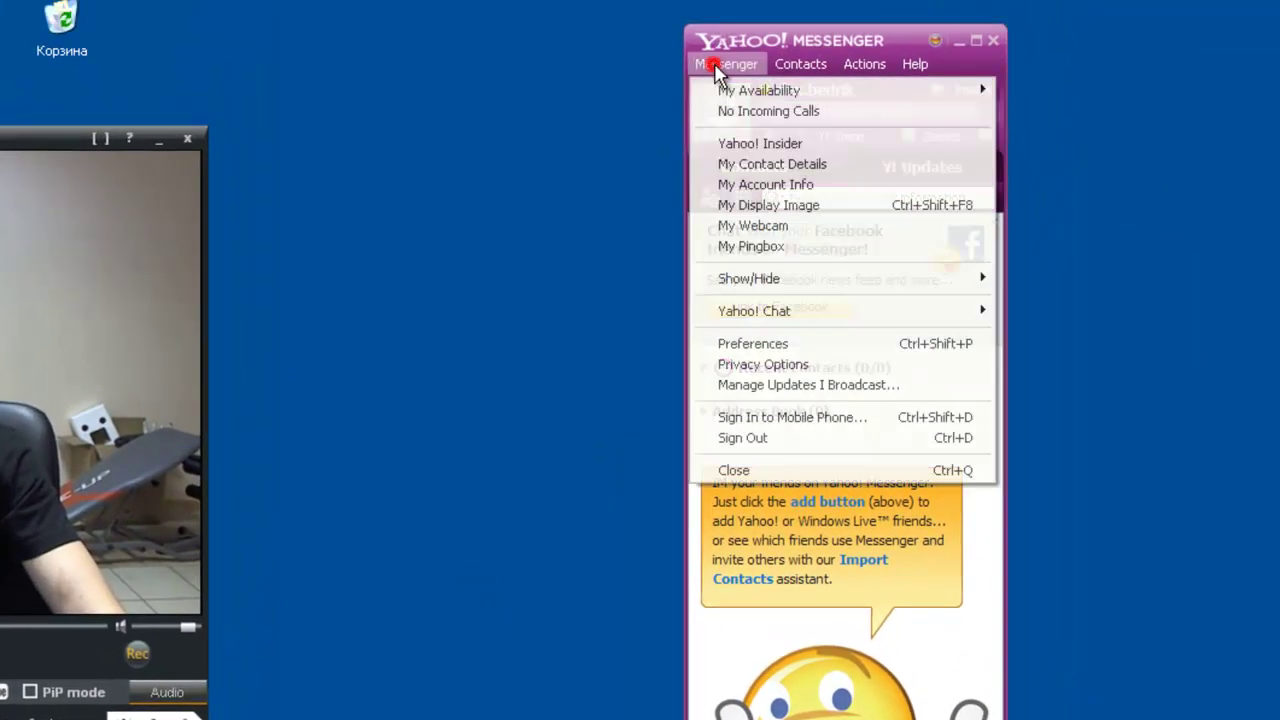
left_click(779, 225)
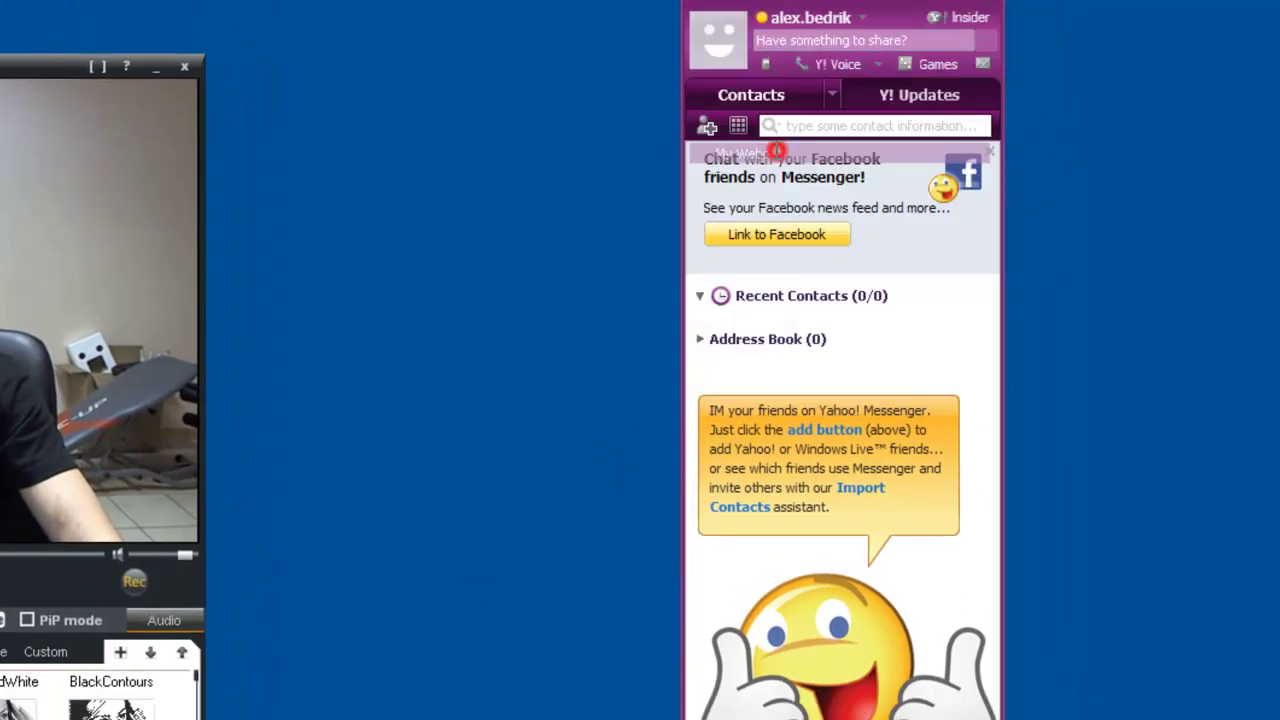
left_click_drag(914, 171, 394, 186)
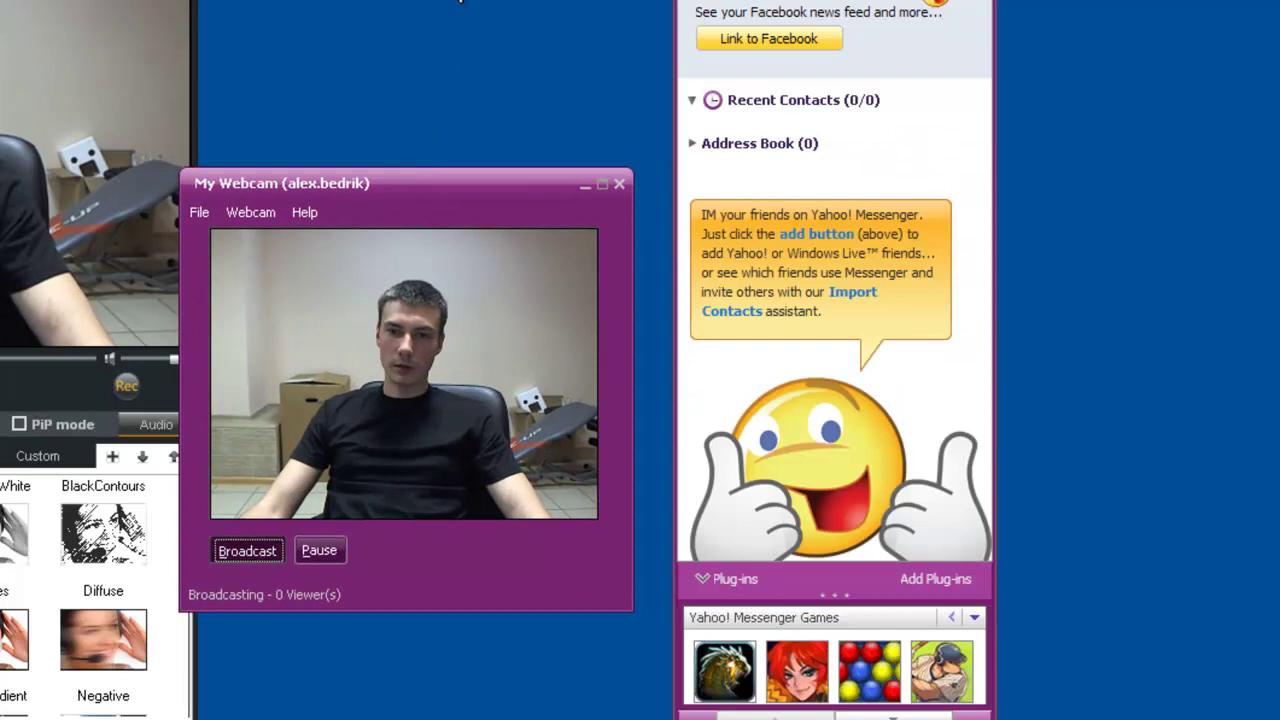
left_click(621, 184)
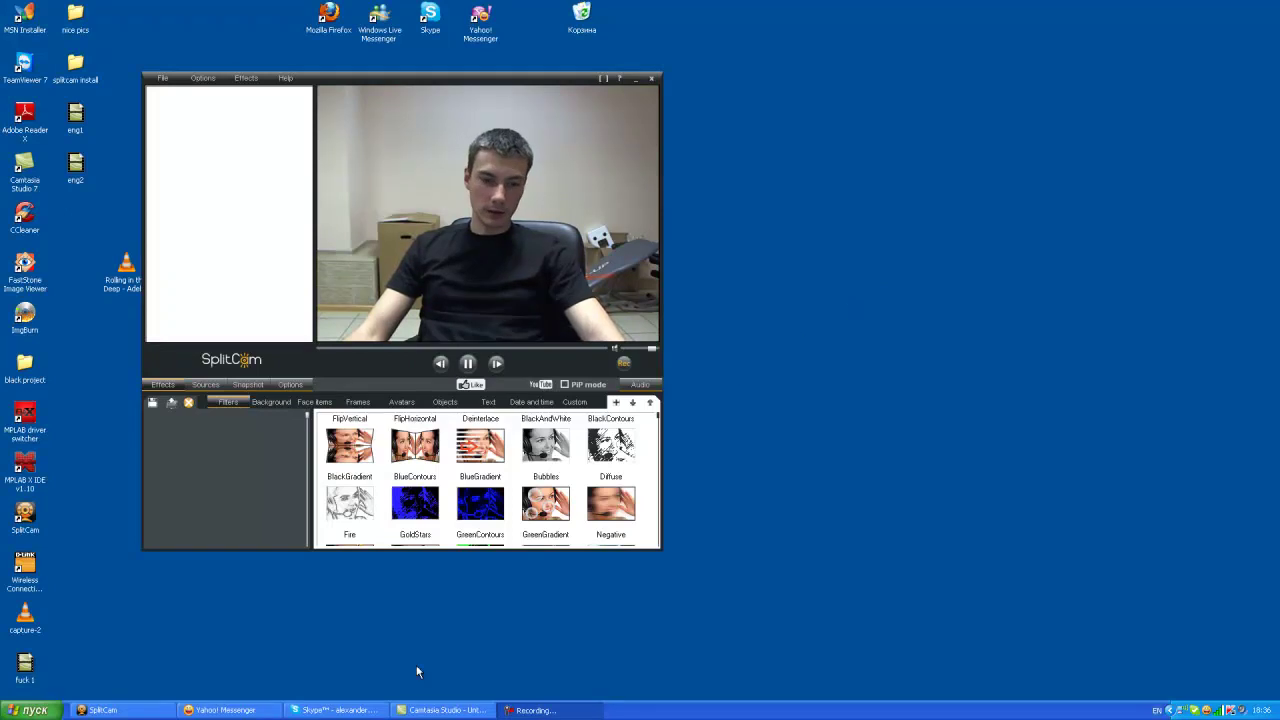
- Show Skype's Options on the Video settings page previewing the SplitCam feed
left_click(345, 711)
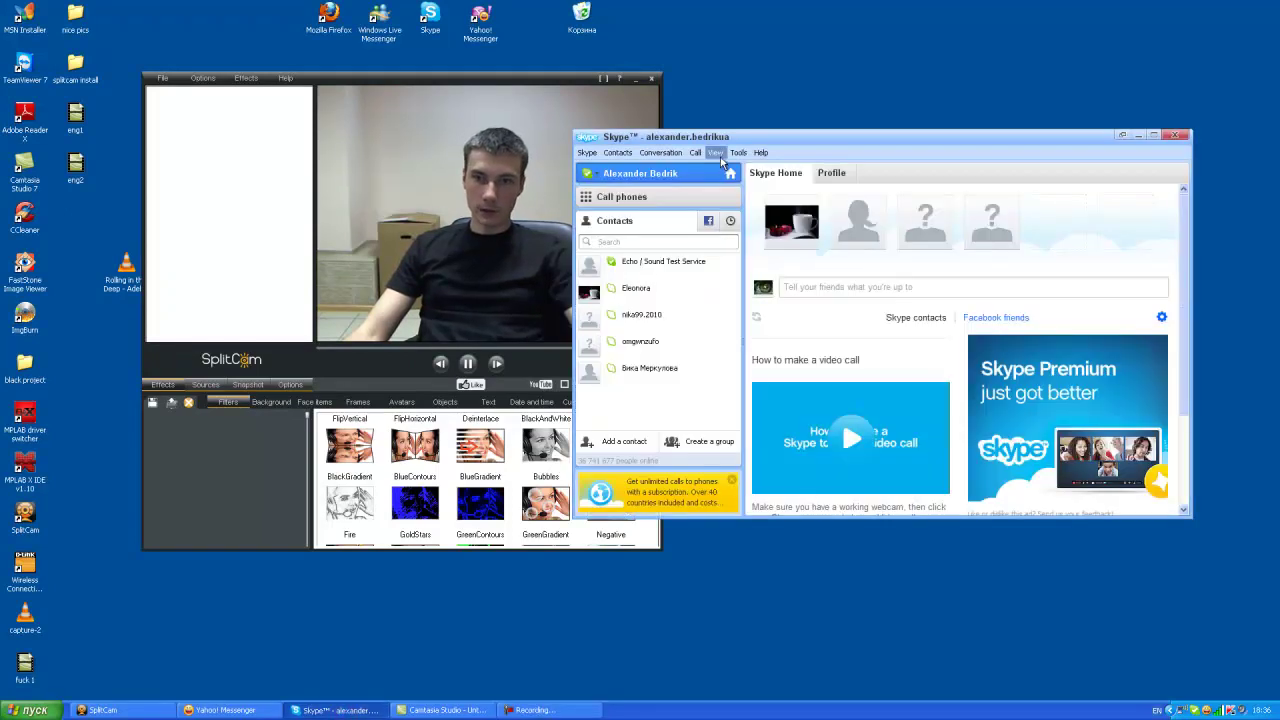
left_click(736, 152)
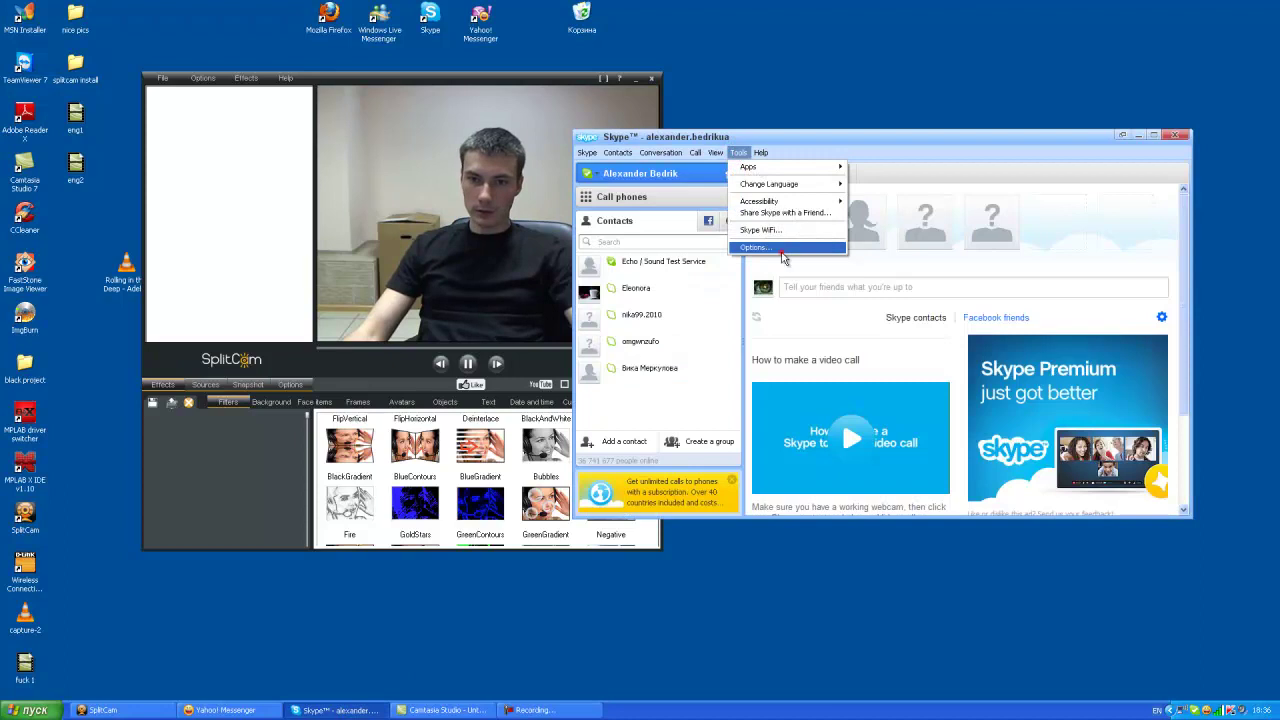
left_click(779, 248)
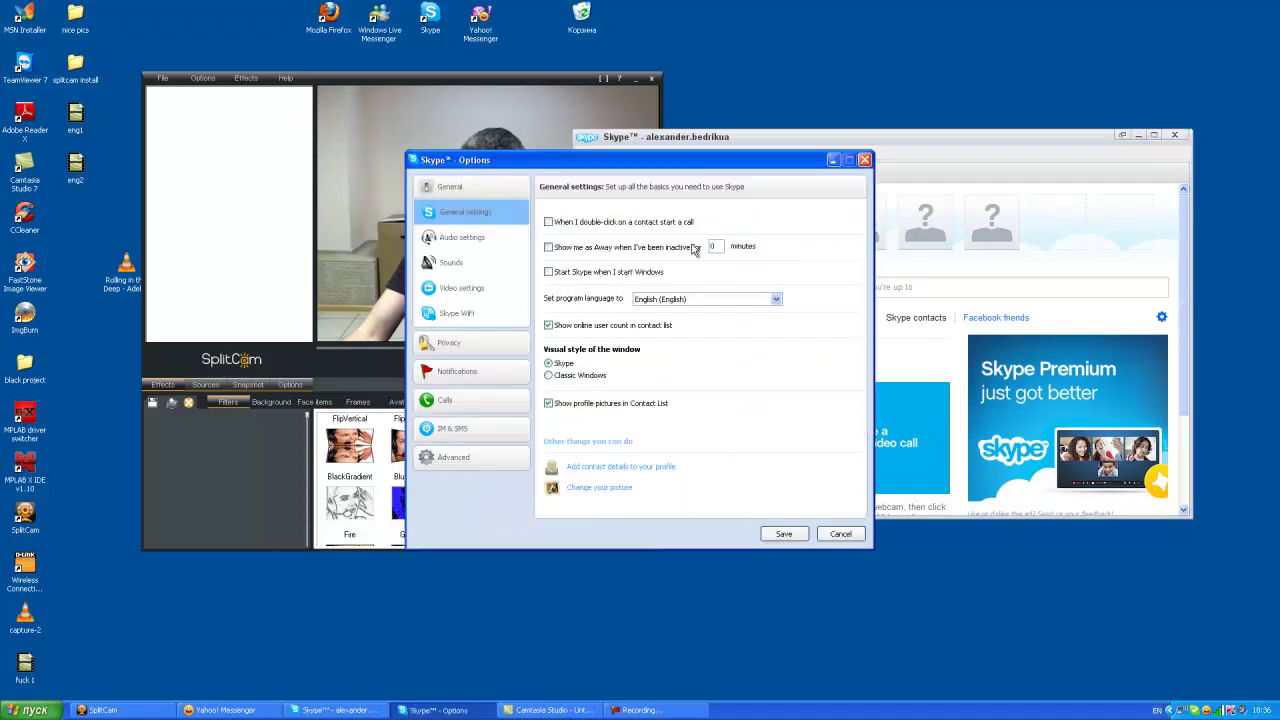
left_click(461, 290)
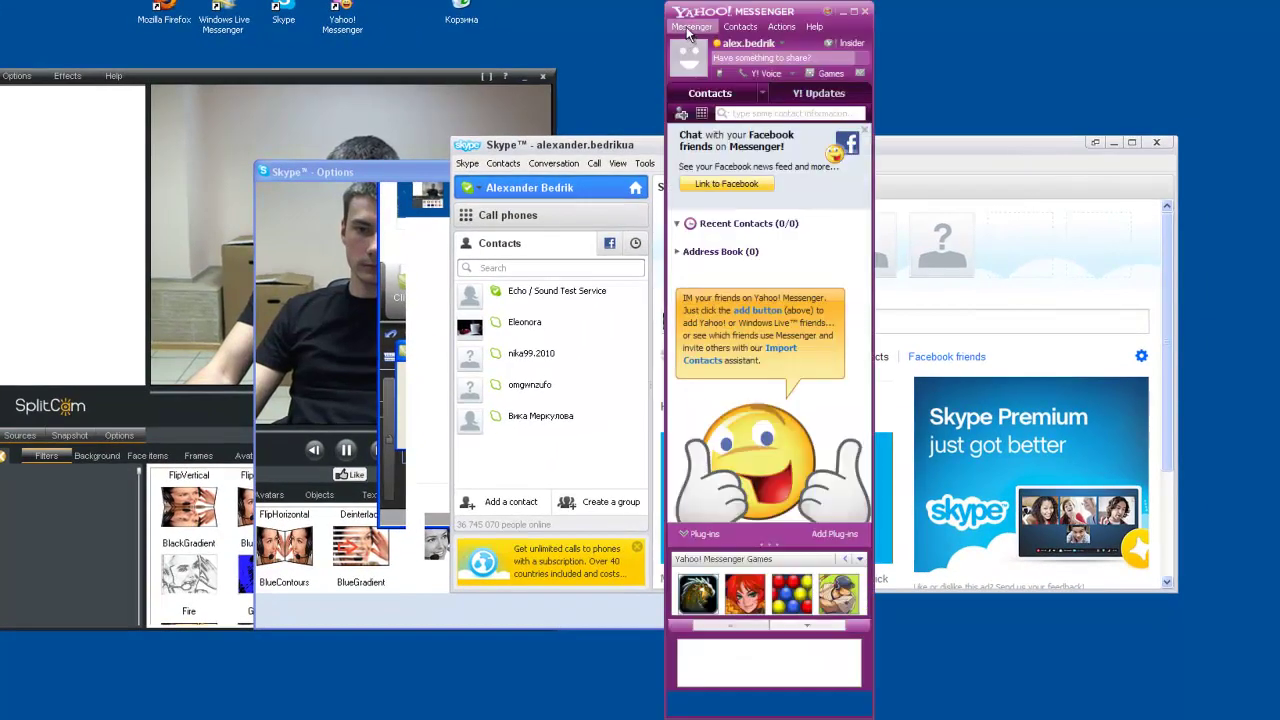
- Start Yahoo Messenger's My Webcam broadcast and drag its window to the left
left_click(689, 27)
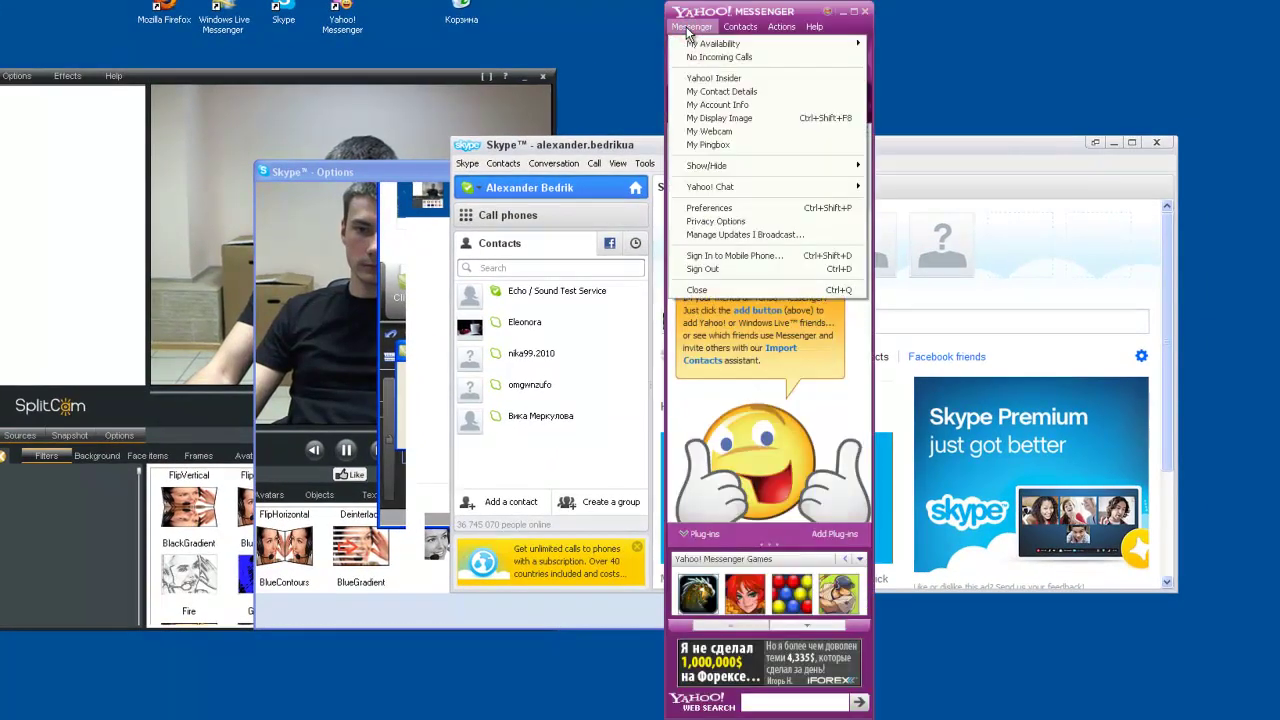
left_click(750, 132)
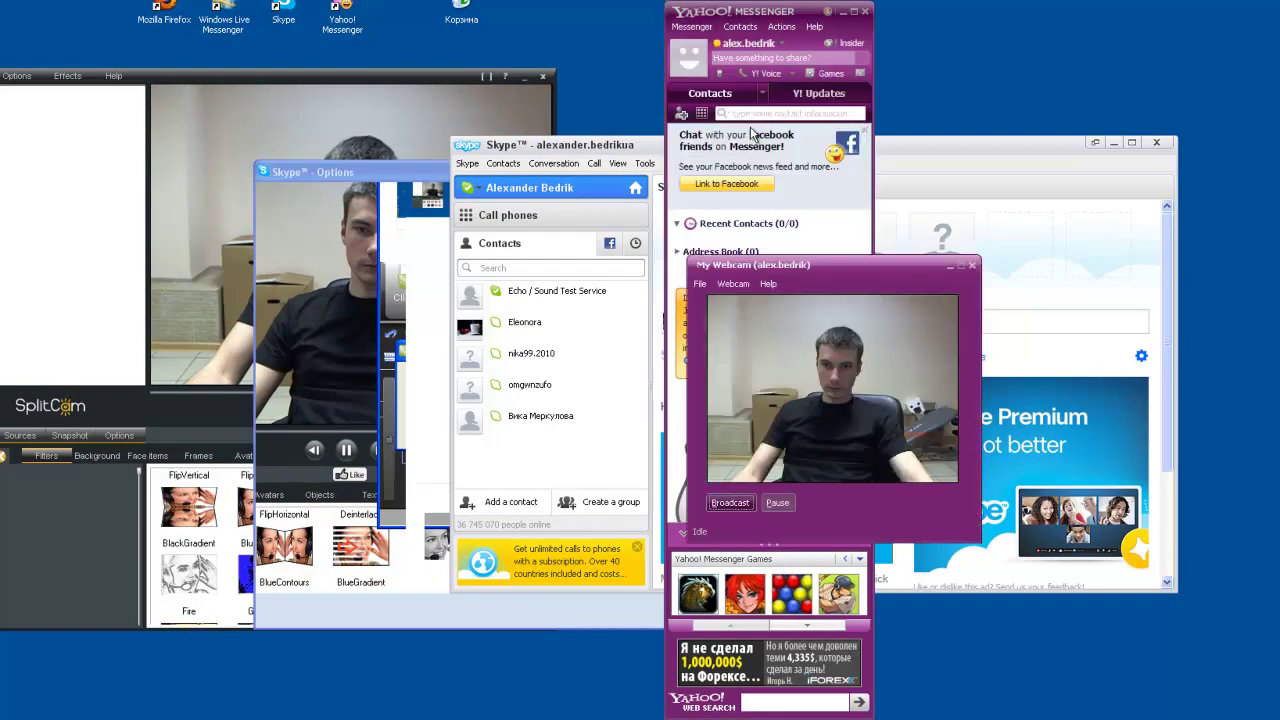
left_click_drag(813, 272, 627, 277)
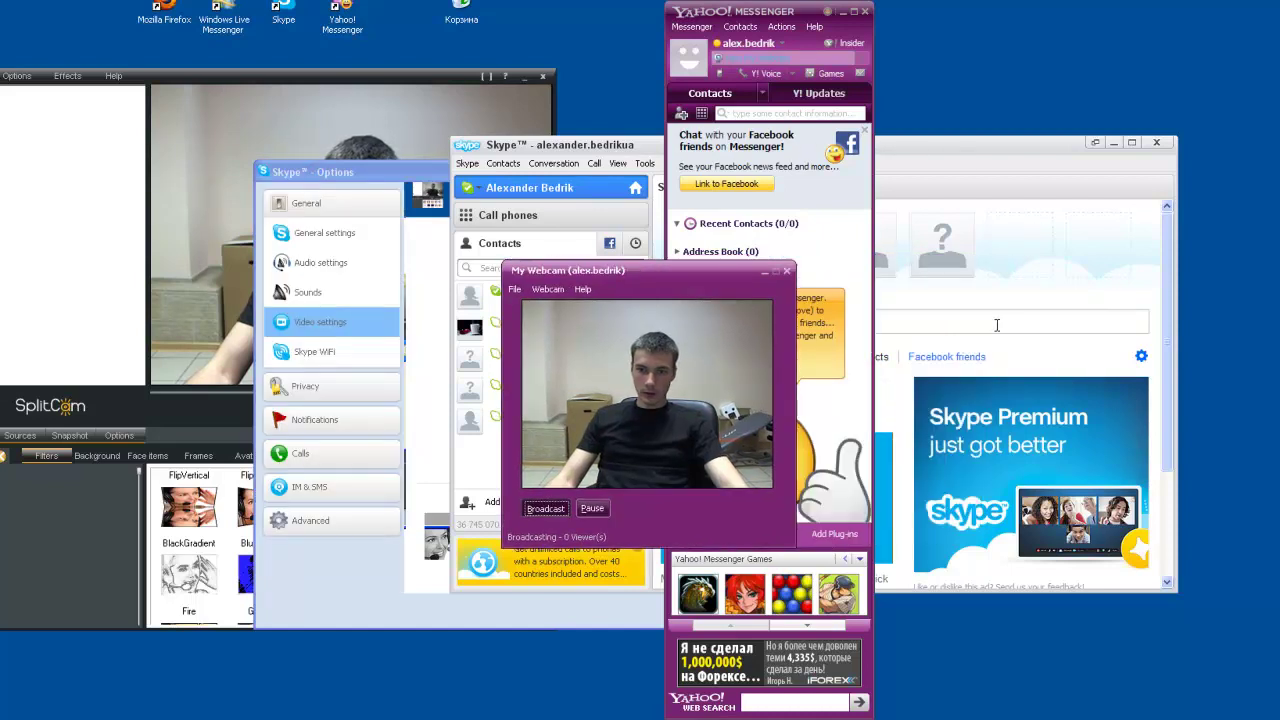
- Bring SplitCam and Skype forward, reopen video settings with Ctrl+comma, move Yahoo's webcam aside
left_click(311, 89)
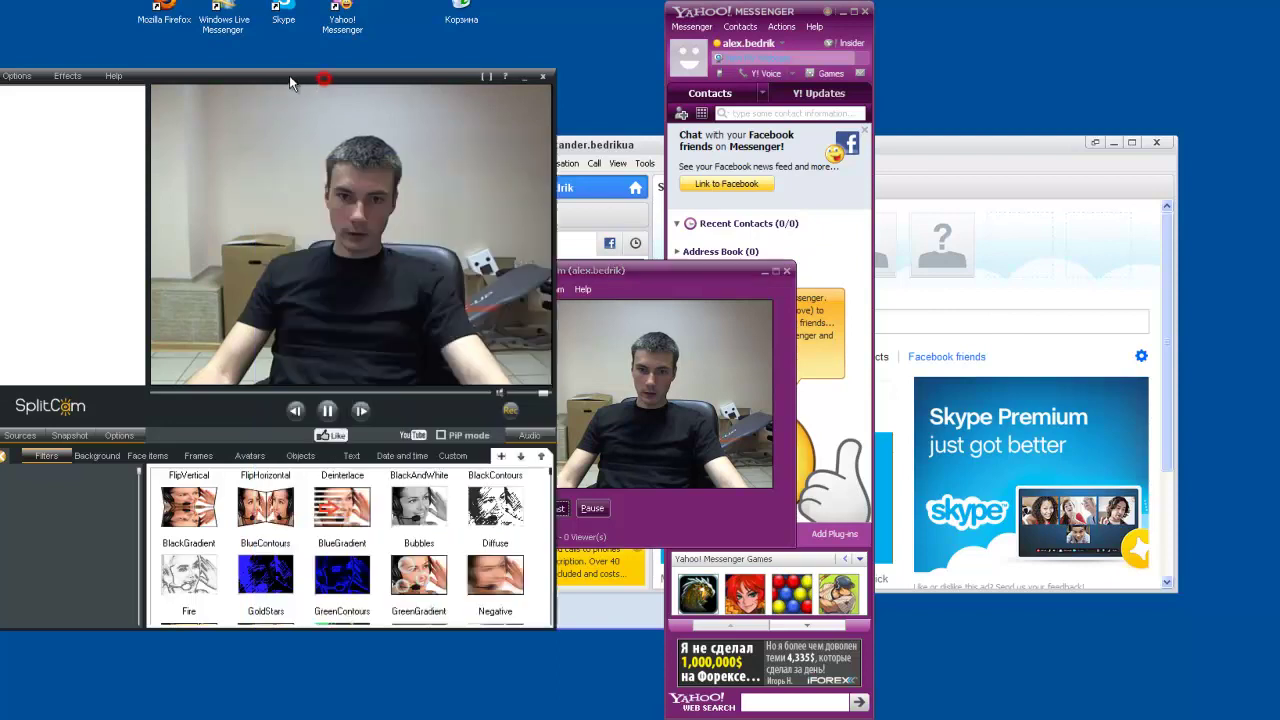
left_click(913, 143)
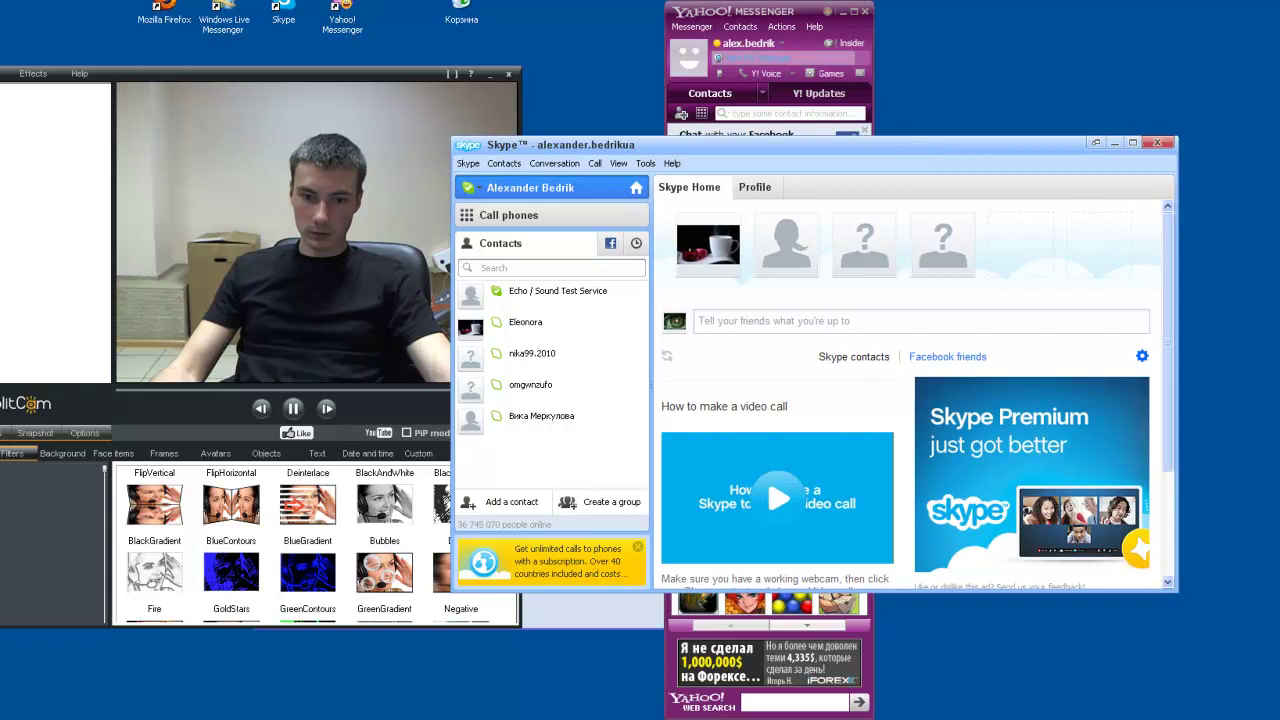
key("ctrl+comma")
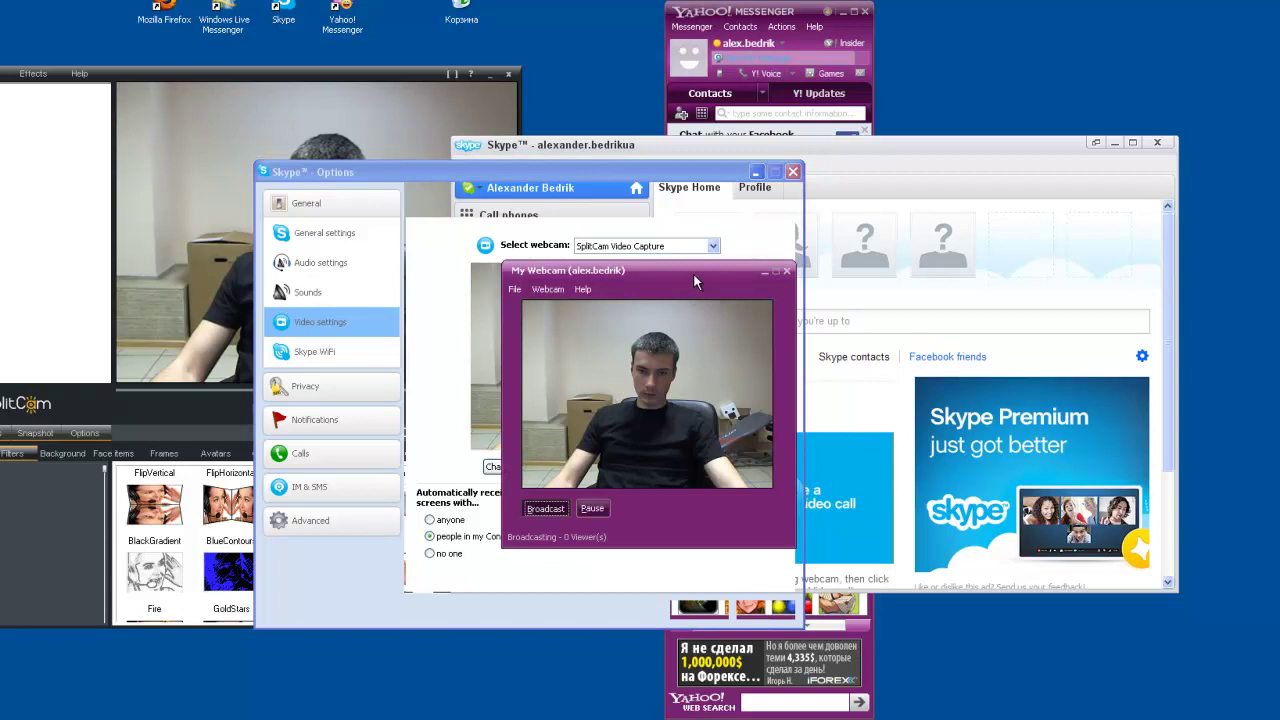
left_click_drag(696, 281, 987, 267)
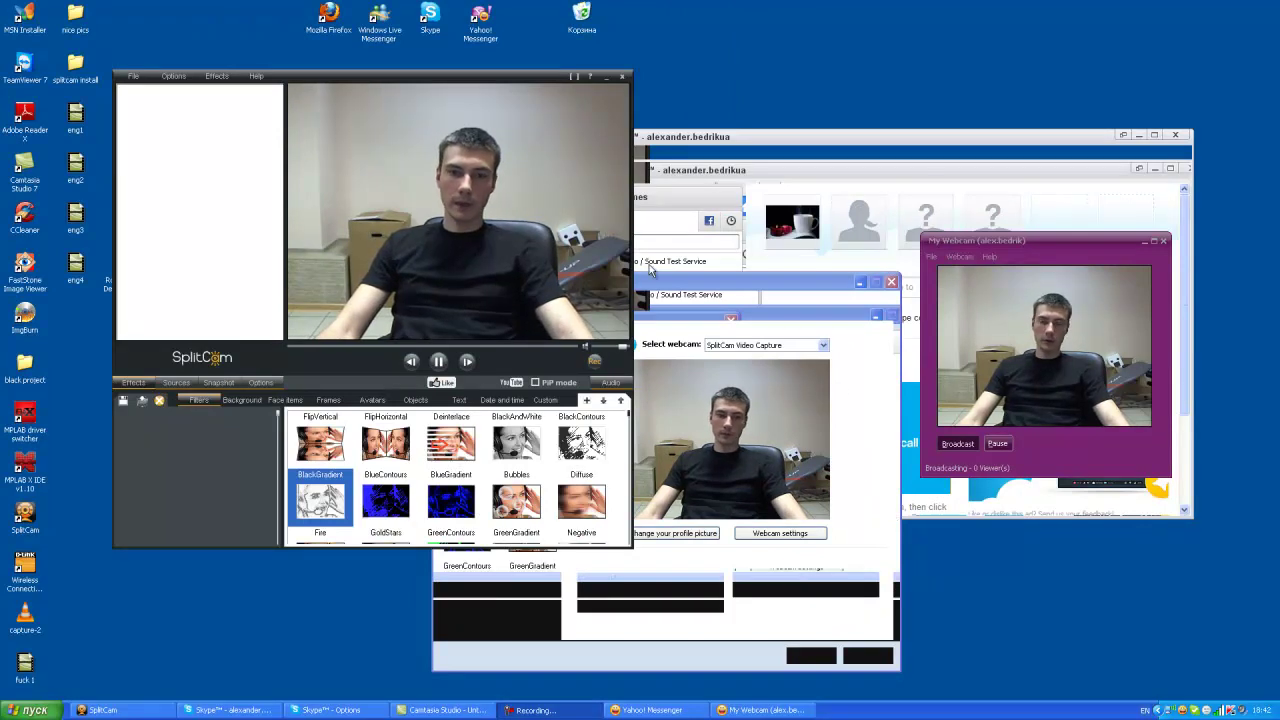
left_click_drag(477, 80, 472, 69)
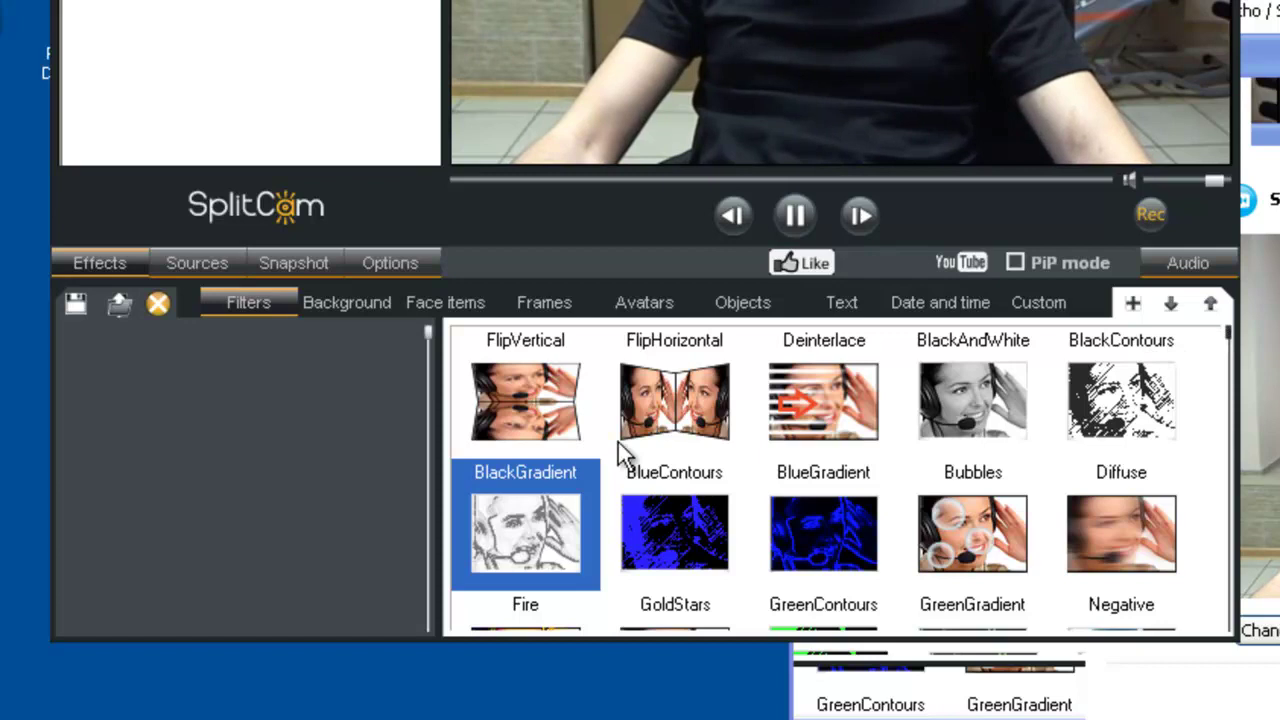
double_click(517, 535)
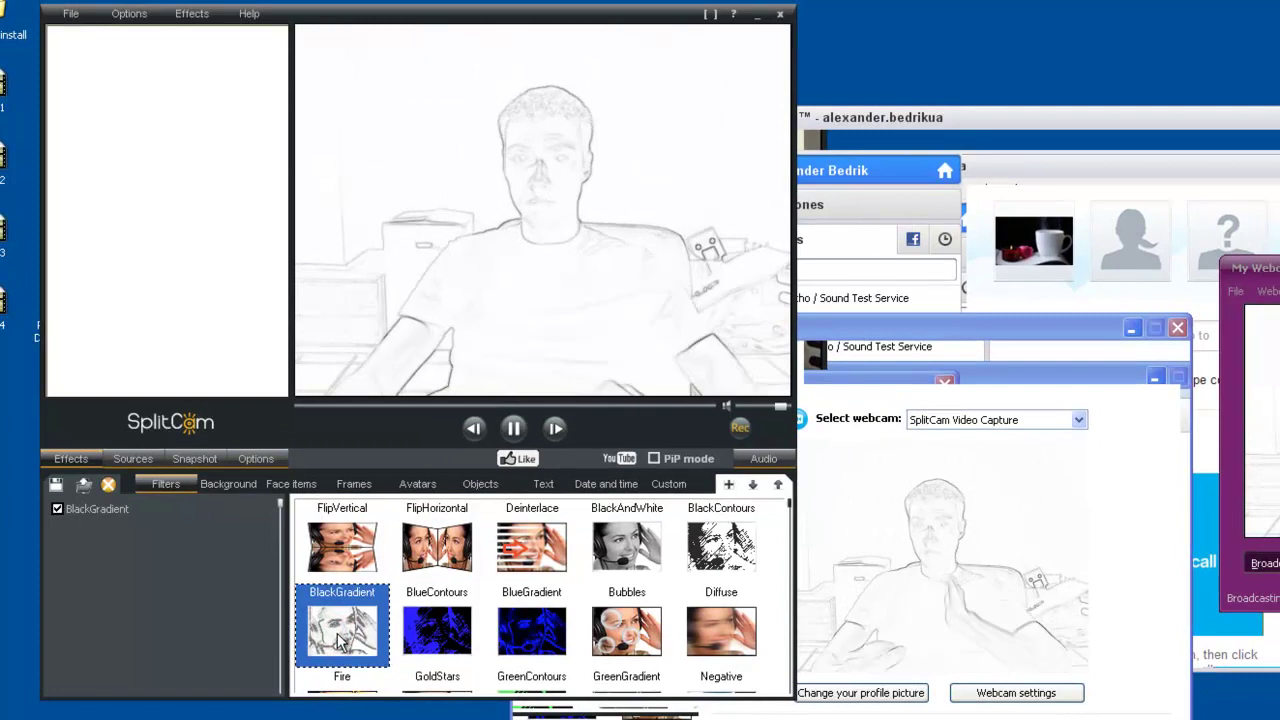
left_click(58, 509)
key("Return")
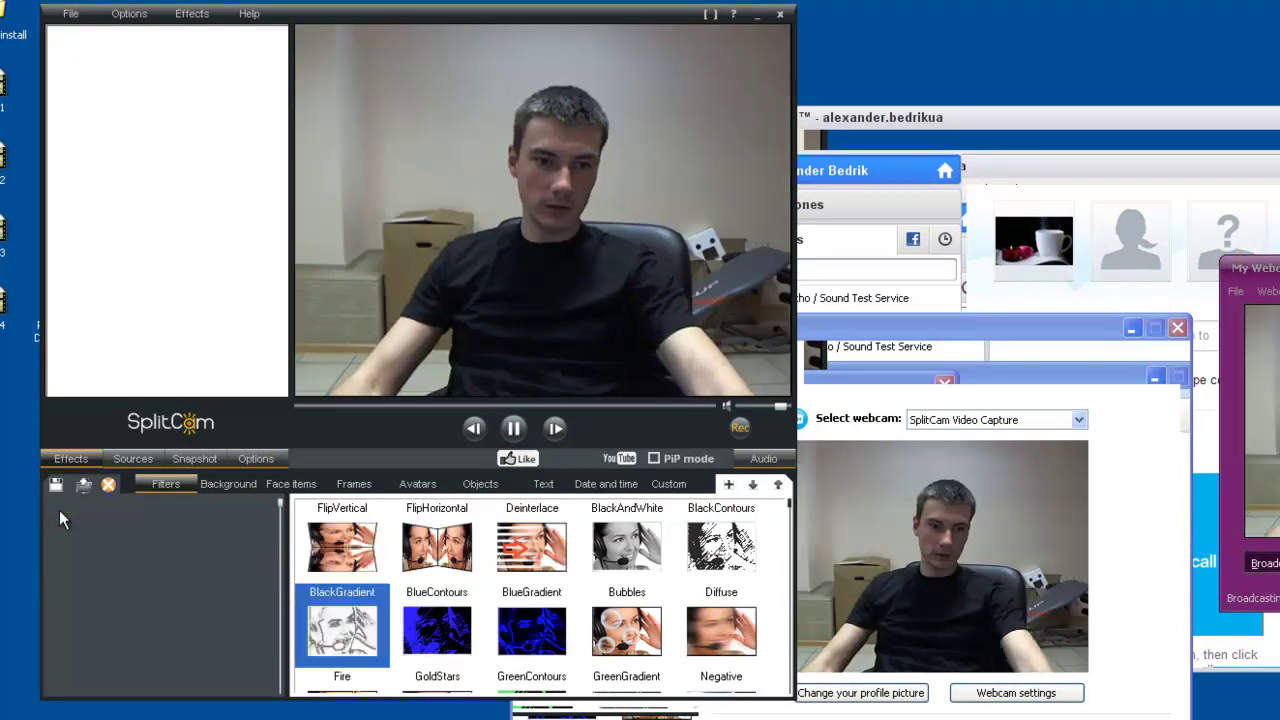
- Put the Kenny mask from Face items > 3D Masks on the face
left_click(297, 487)
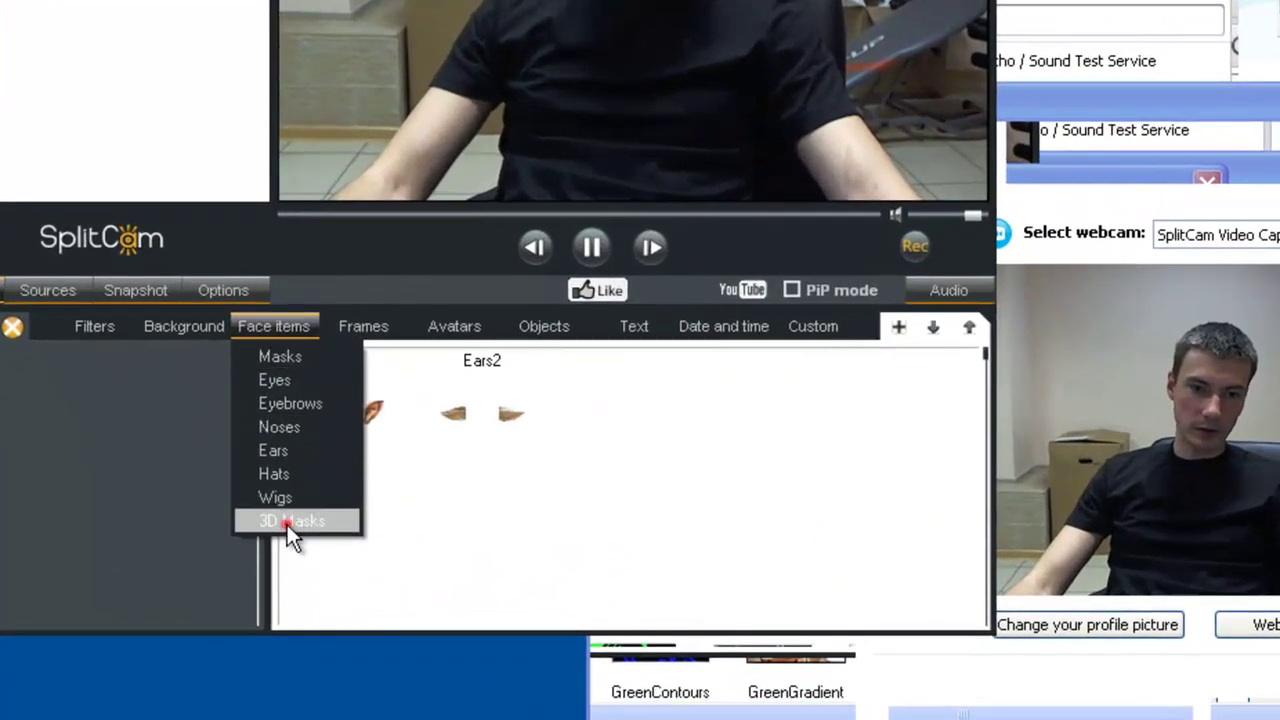
left_click(287, 524)
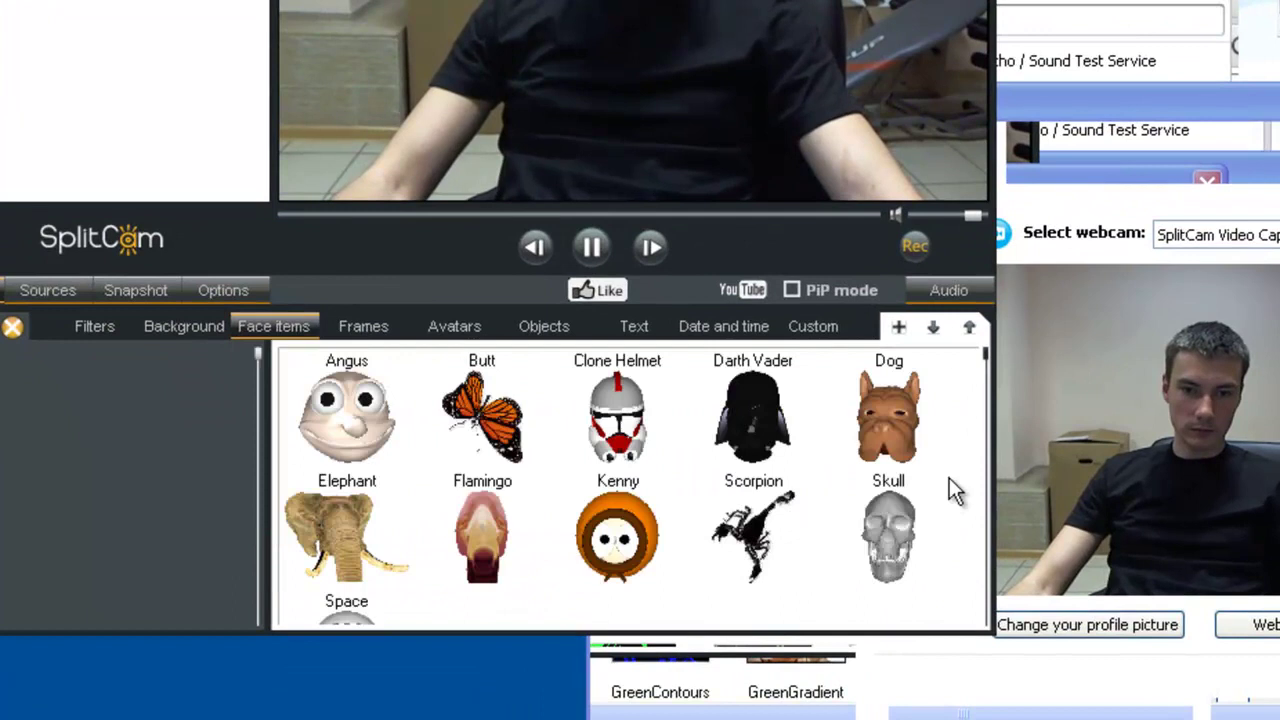
left_click(625, 540)
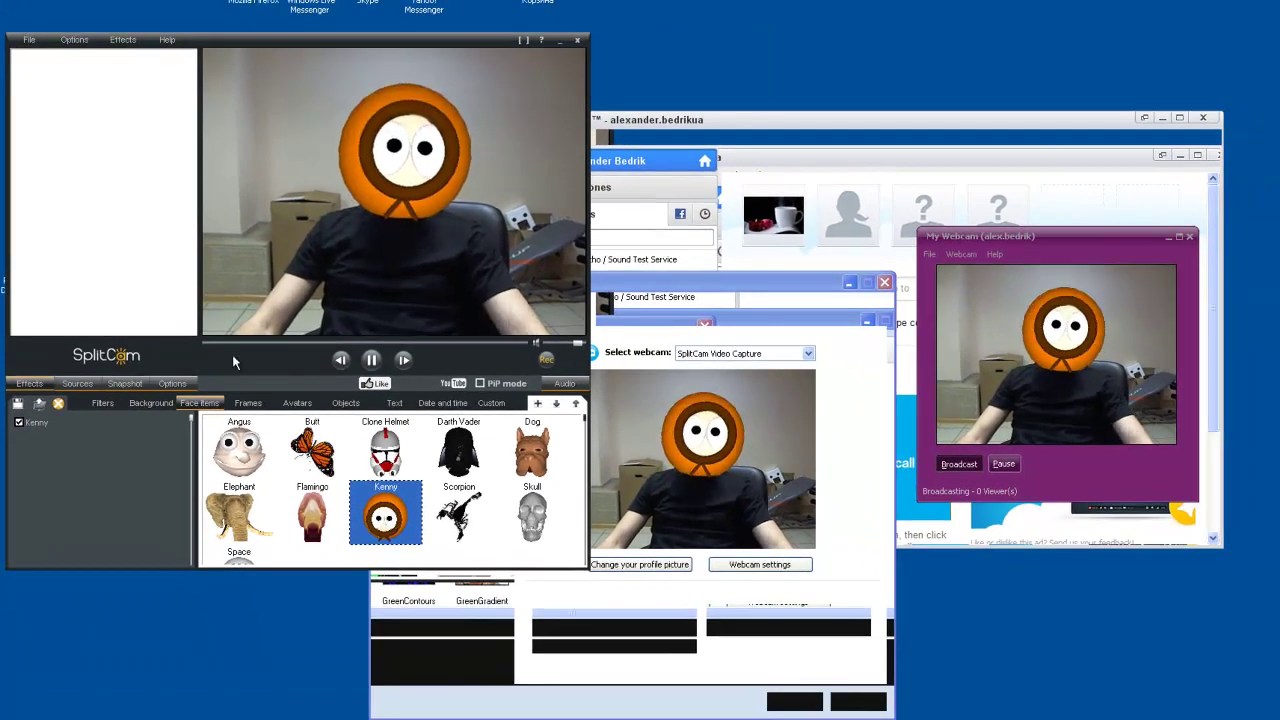
left_click(197, 404)
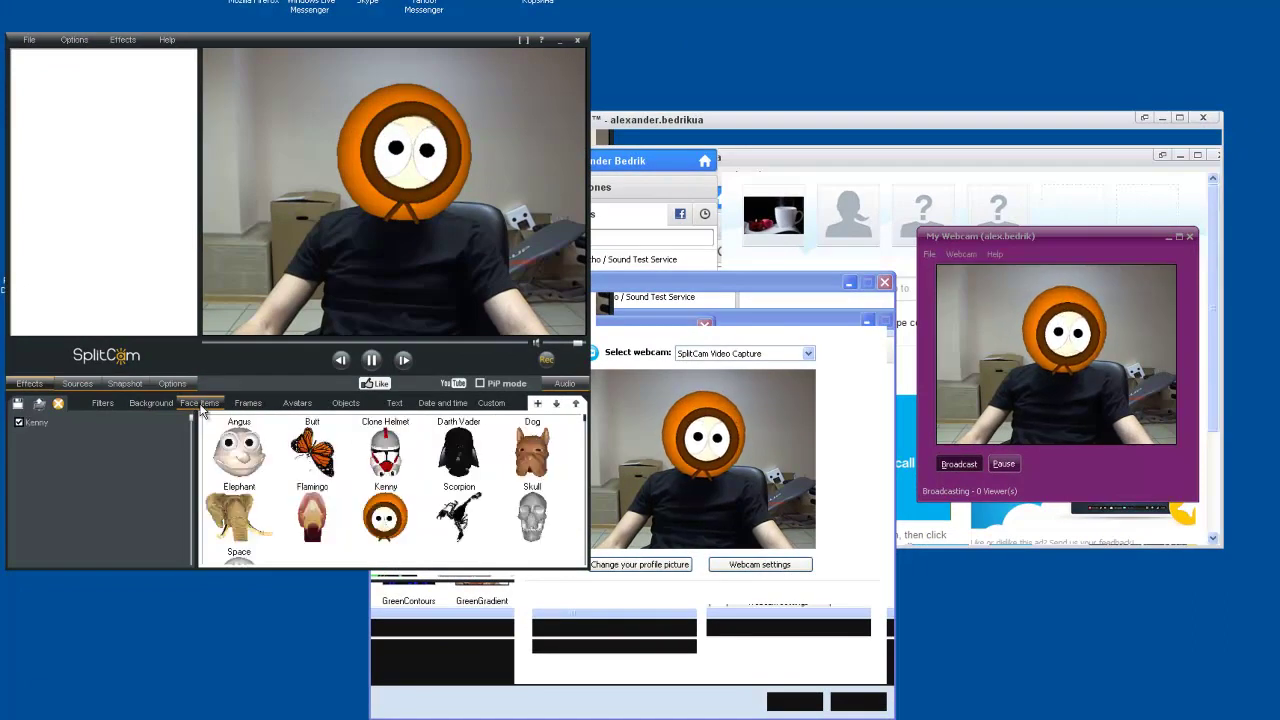
- Add the Diver goggles from Face items > Eyes over the Kenny mask
left_click(200, 405)
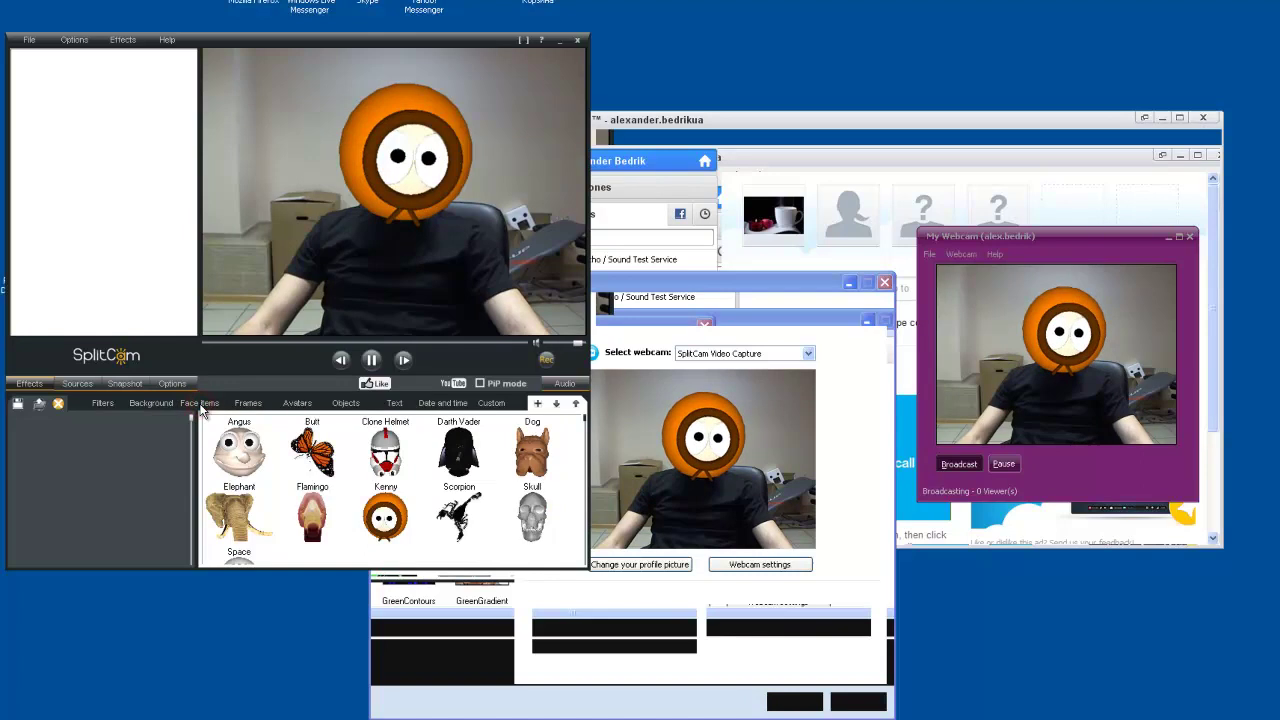
left_click(200, 404)
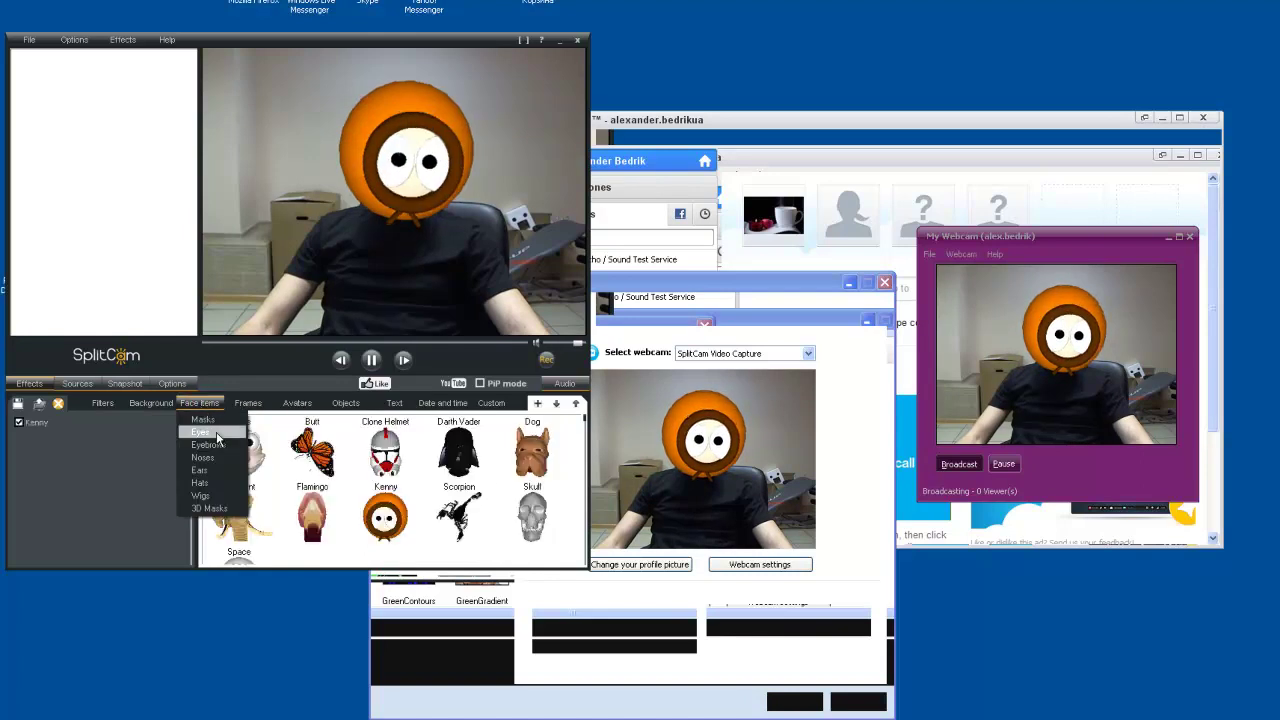
left_click(217, 437)
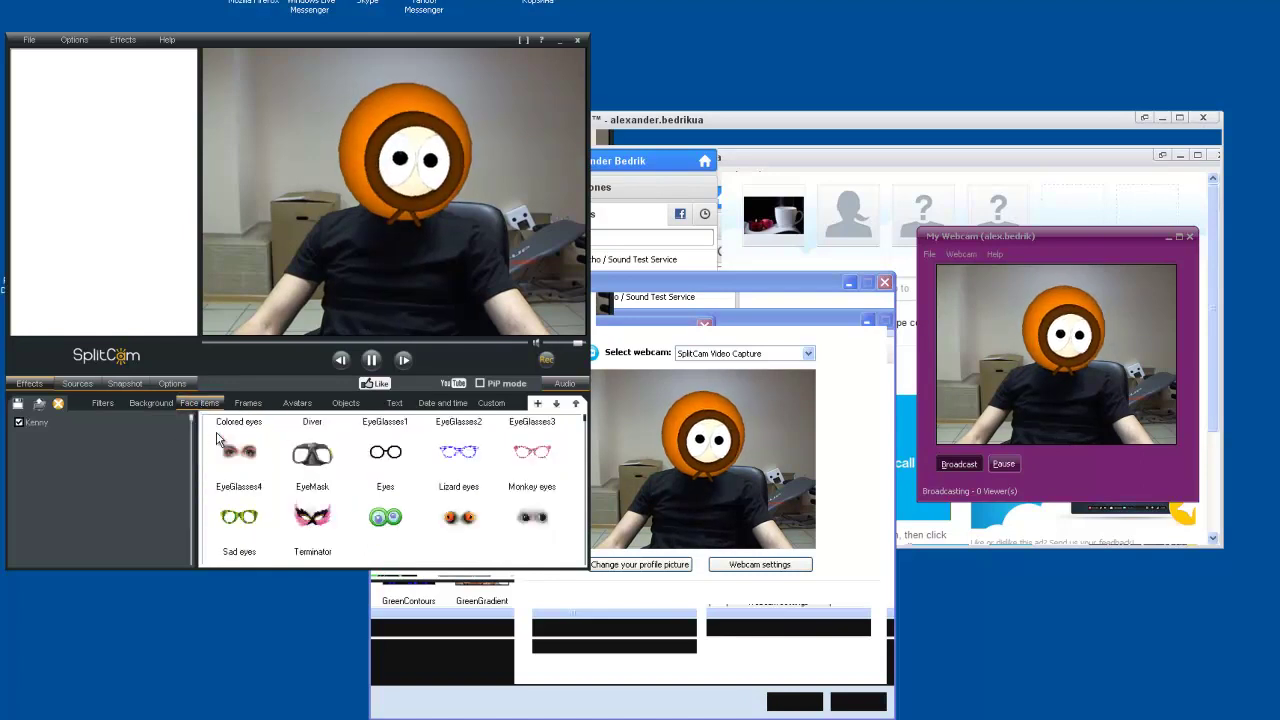
left_click(312, 455)
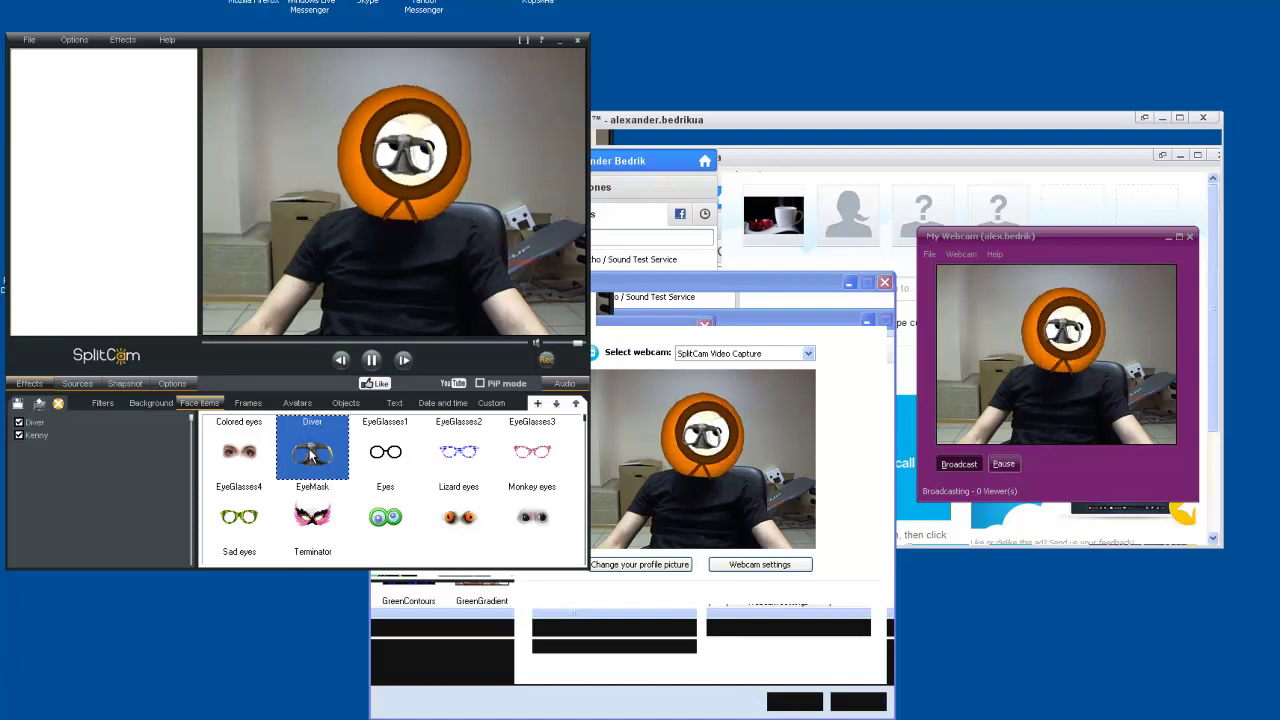
- Add Eyebrows3 from Face items > Eyebrows
left_click(203, 408)
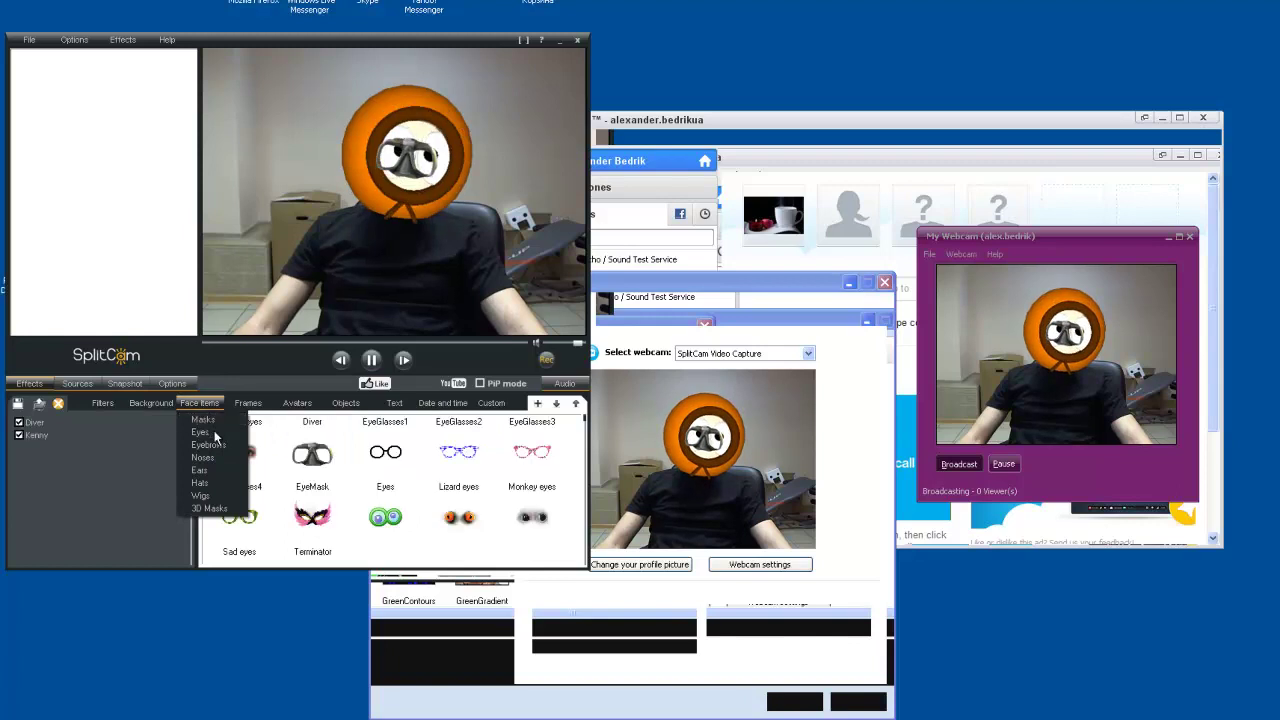
left_click(222, 447)
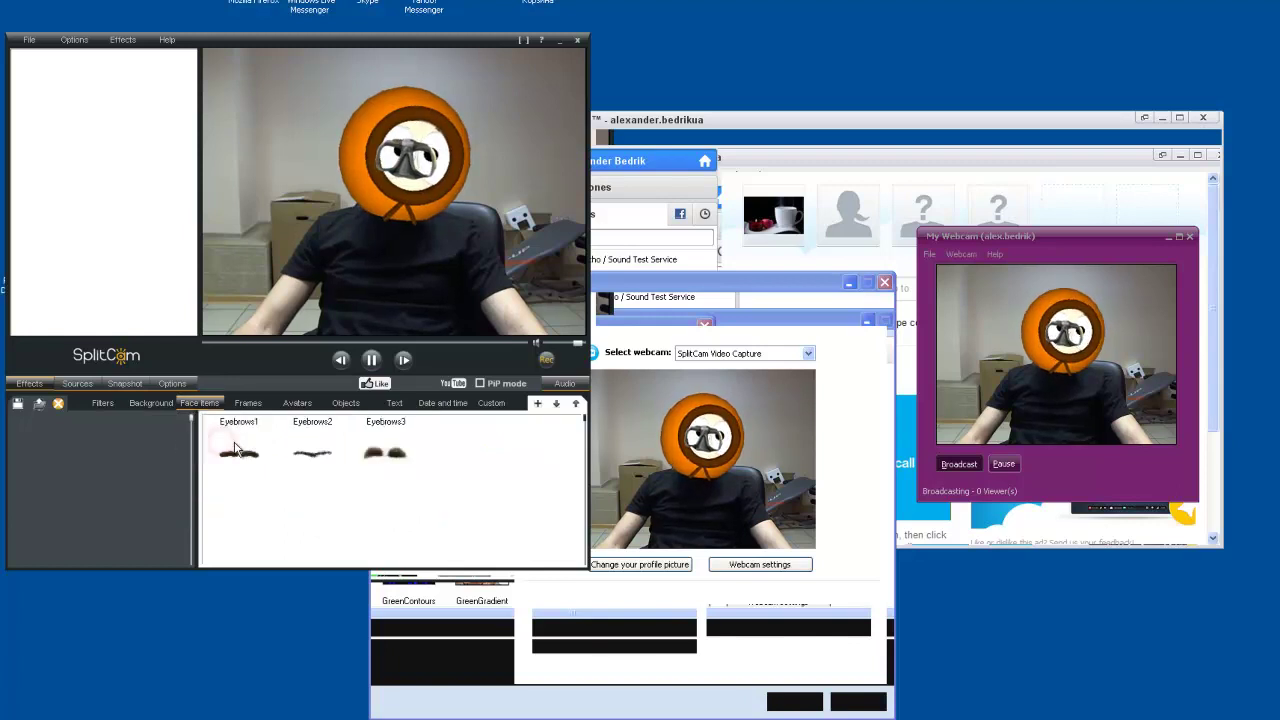
left_click(371, 455)
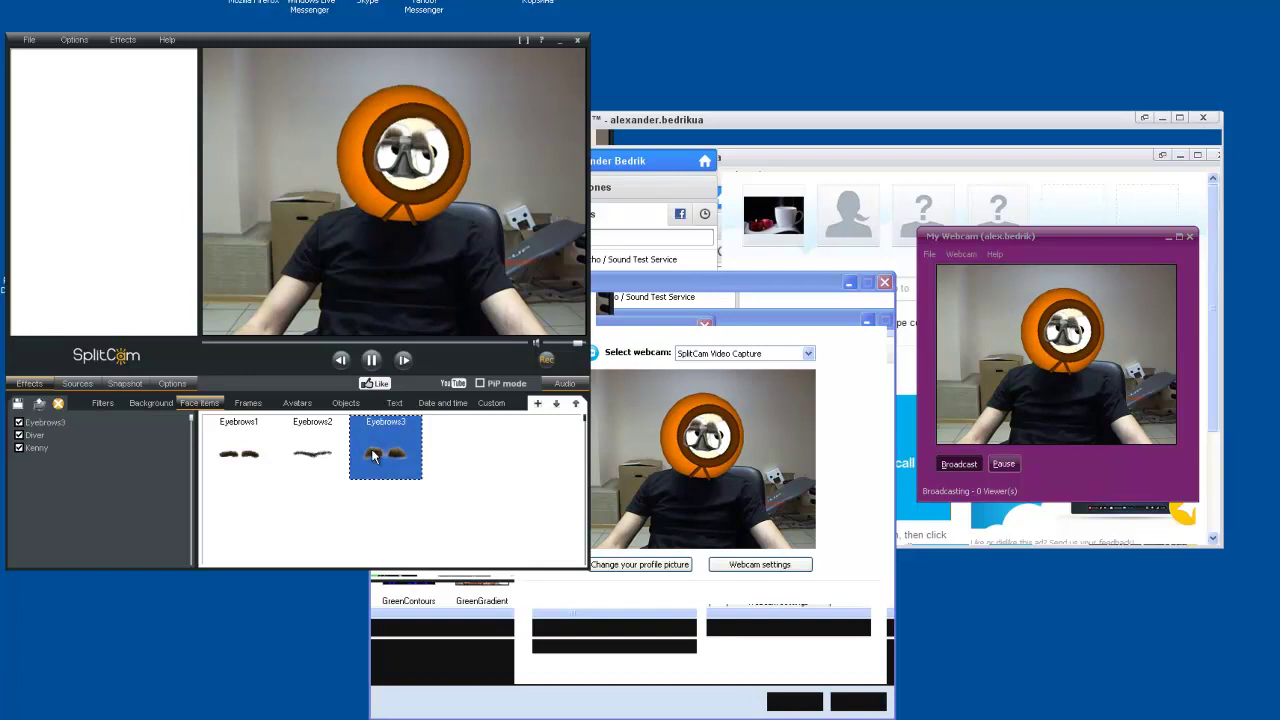